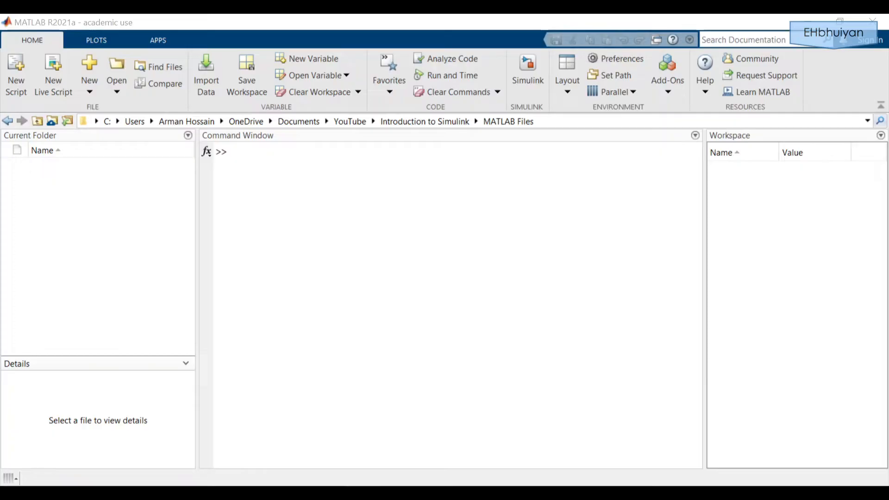
# Launch Simulink by running the simulink command and maximize its start page.
pyautogui.click(298, 160)
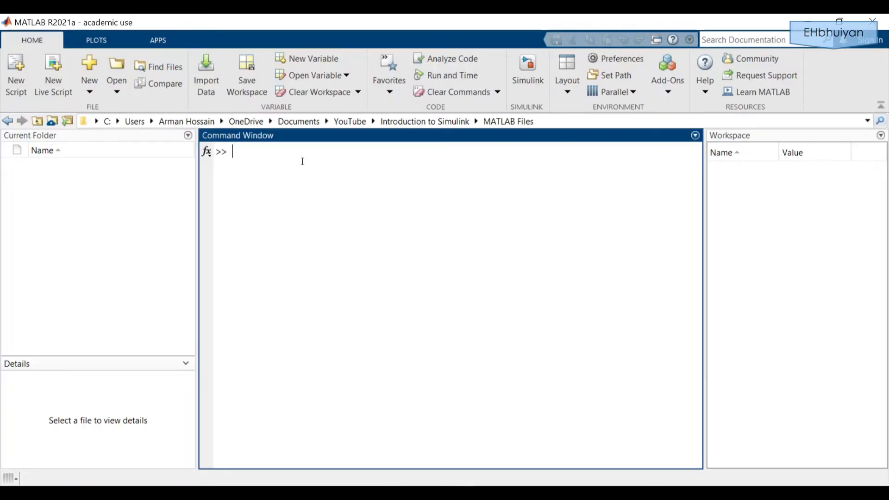
pyautogui.write('simulink')
pyautogui.press('Return')
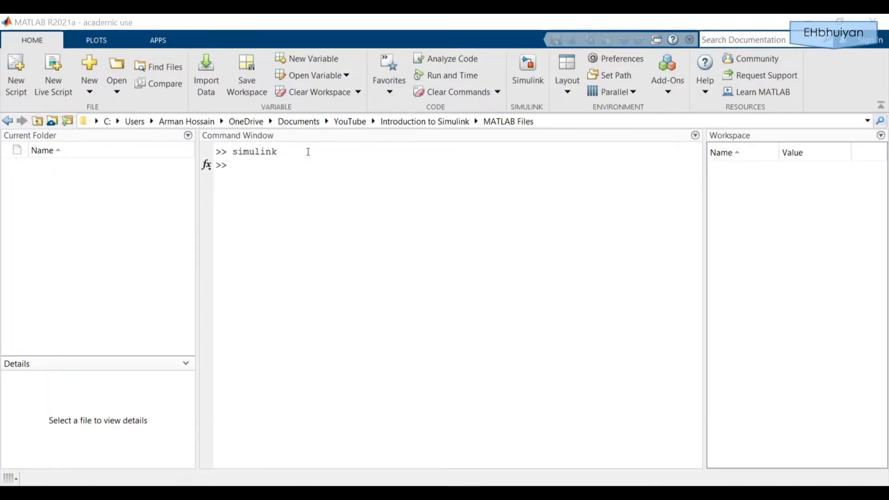
pyautogui.moveTo(472, 46); pyautogui.dragTo(735, 47)
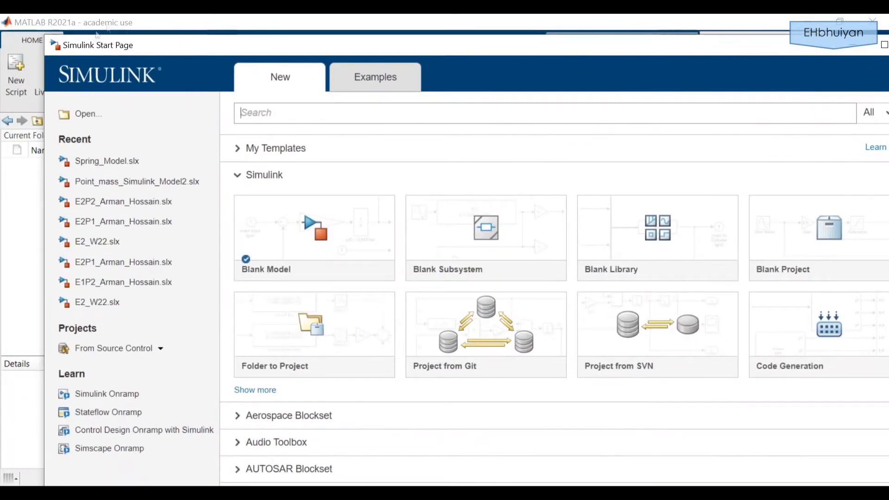
pyautogui.moveTo(795, 45); pyautogui.dragTo(755, 47)
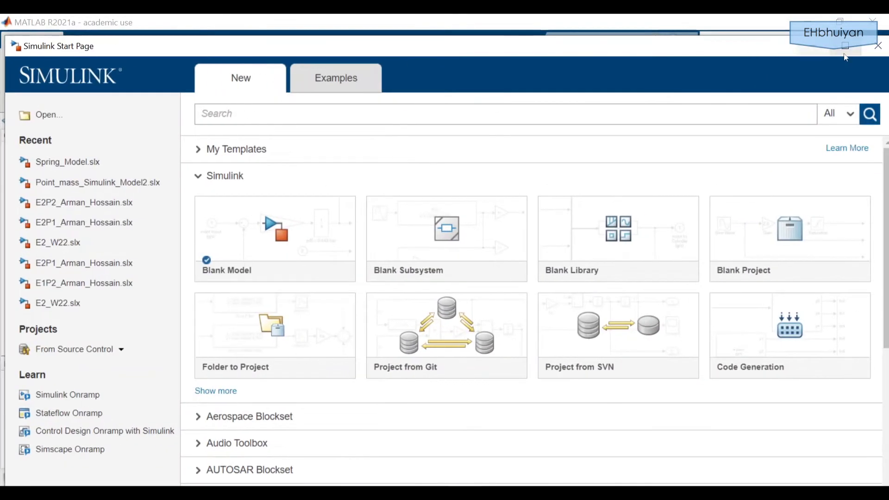
pyautogui.click(844, 46)
# Create a new model from the Blank Model template and maximize the model window.
pyautogui.moveTo(313, 251)
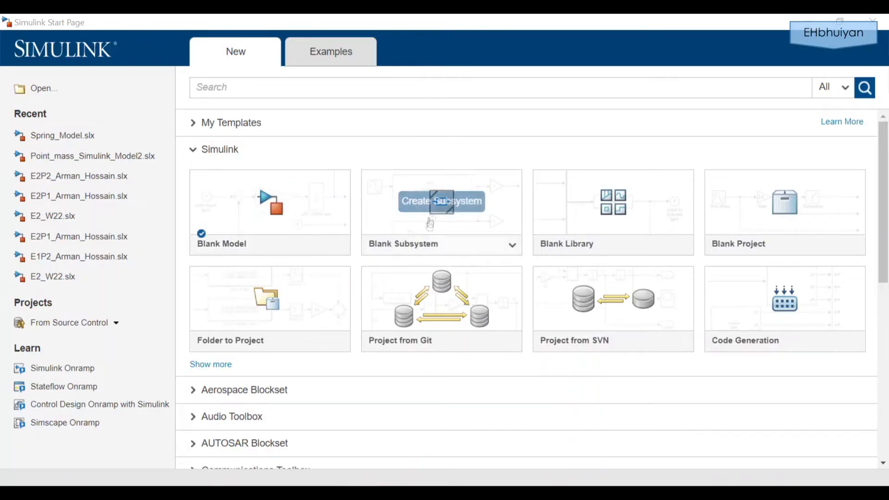
pyautogui.moveTo(641, 204)
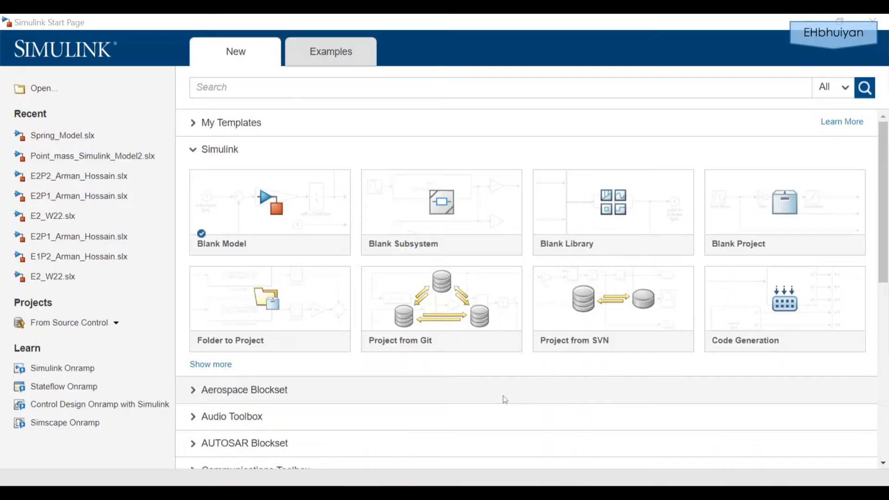
pyautogui.moveTo(296, 212)
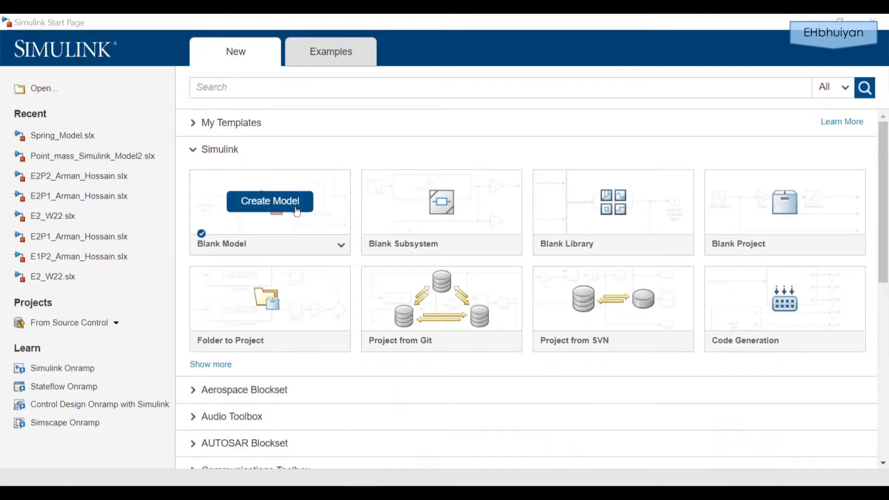
pyautogui.click(298, 215)
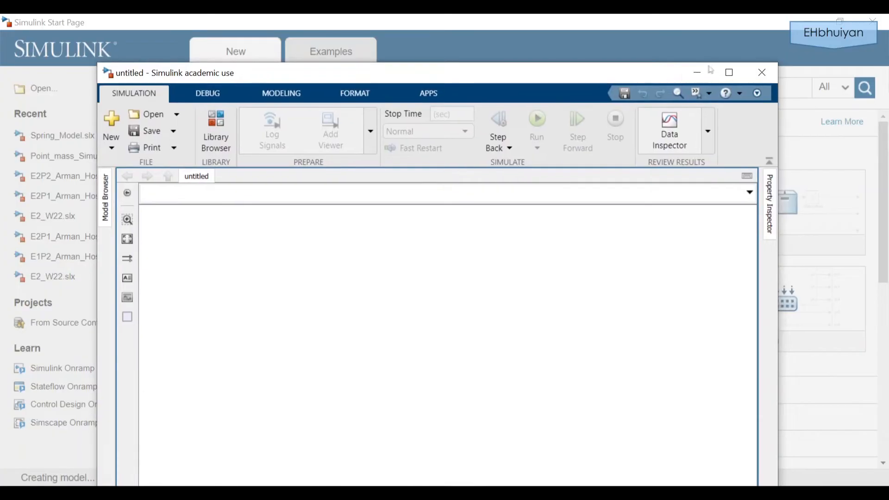
pyautogui.click(729, 72)
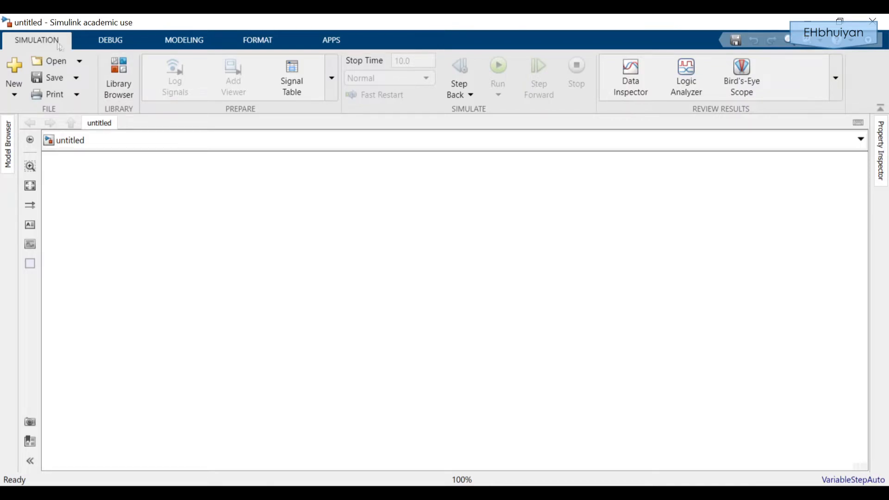
# Examine the blocks offered in the library's Sources, Sinks and Commonly Used Blocks categories.
pyautogui.click(119, 90)
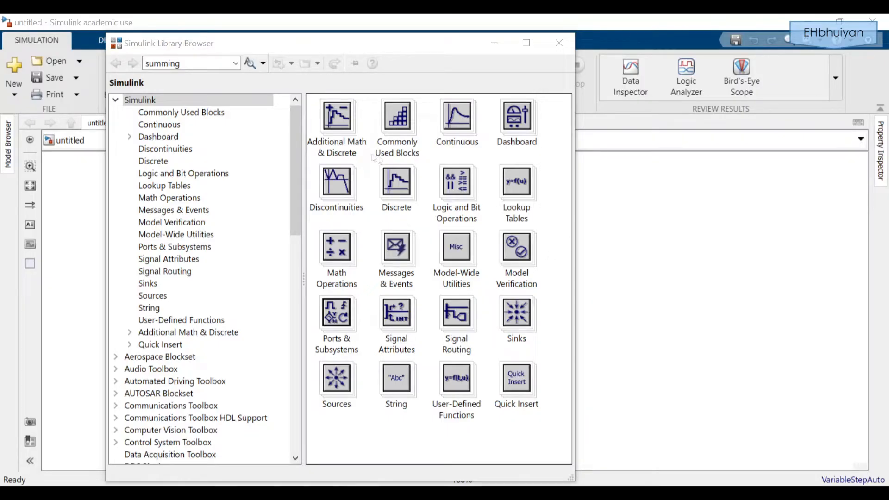
pyautogui.click(164, 296)
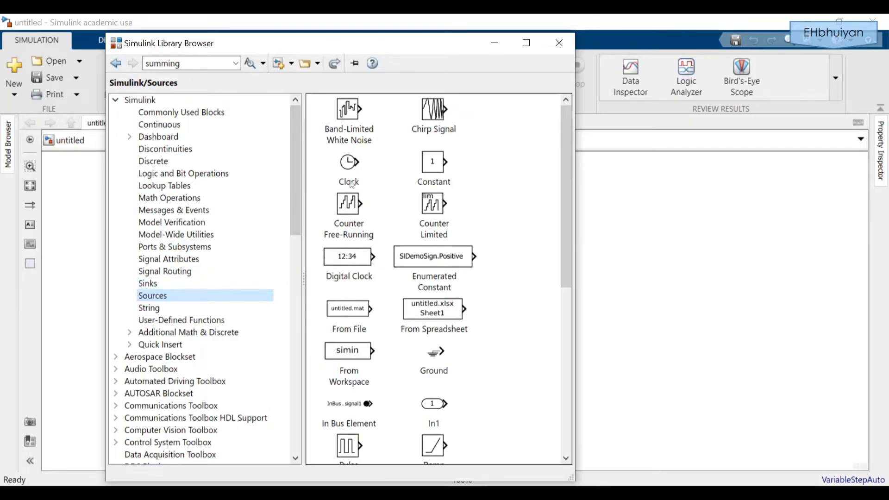
pyautogui.scroll(-3, 365, 266)
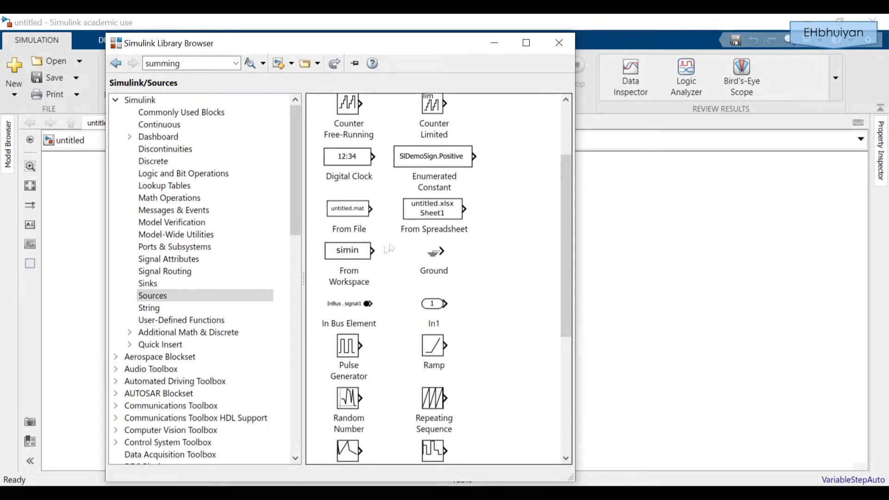
pyautogui.scroll(-3, 429, 207)
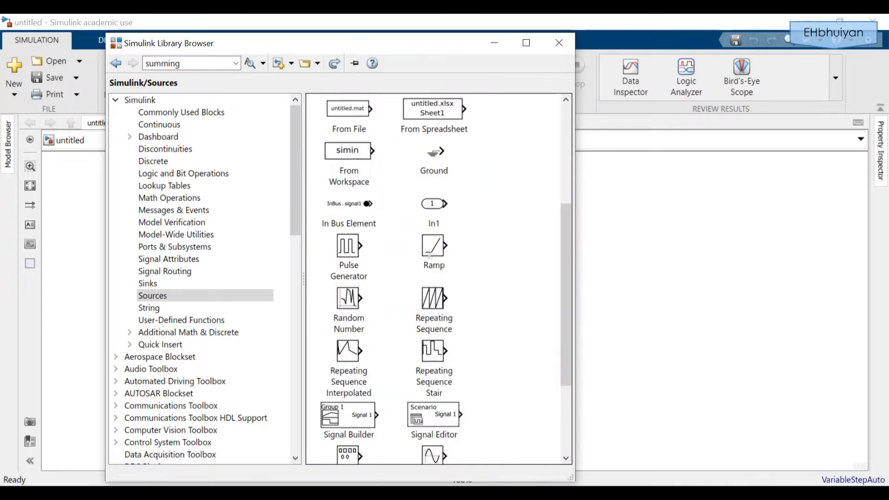
pyautogui.scroll(-4, 439, 249)
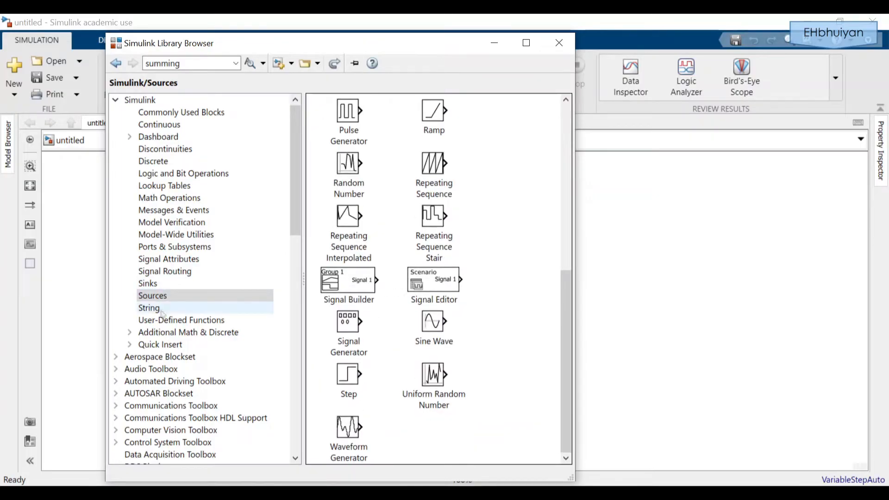
pyautogui.click(161, 287)
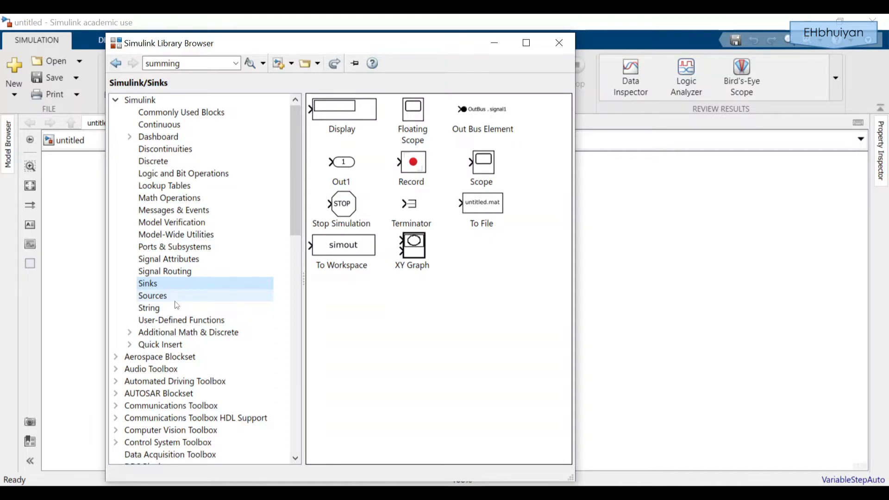
pyautogui.click(221, 116)
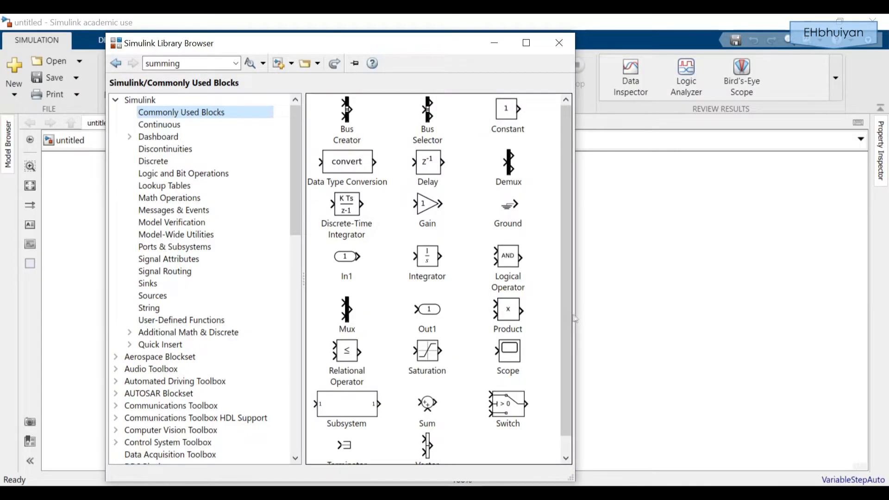
# Search the block library for "step" and add a Step block to the blank model.
pyautogui.doubleClick(191, 66)
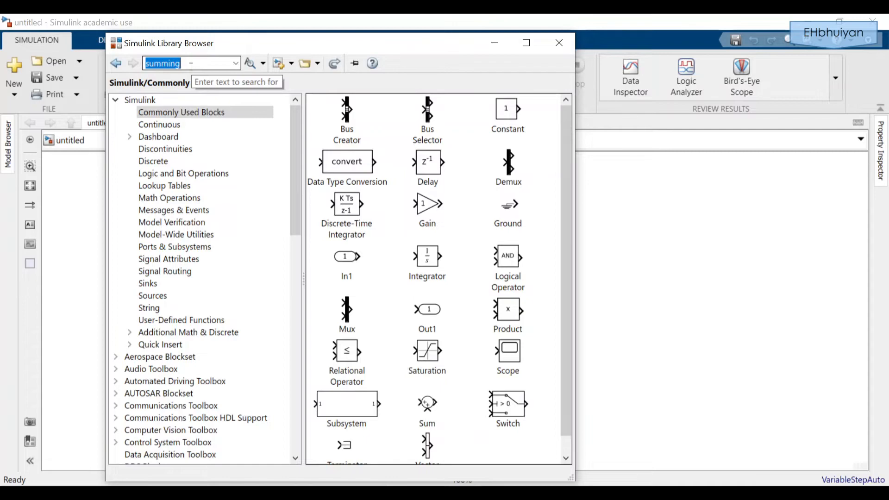
pyautogui.write('steo')
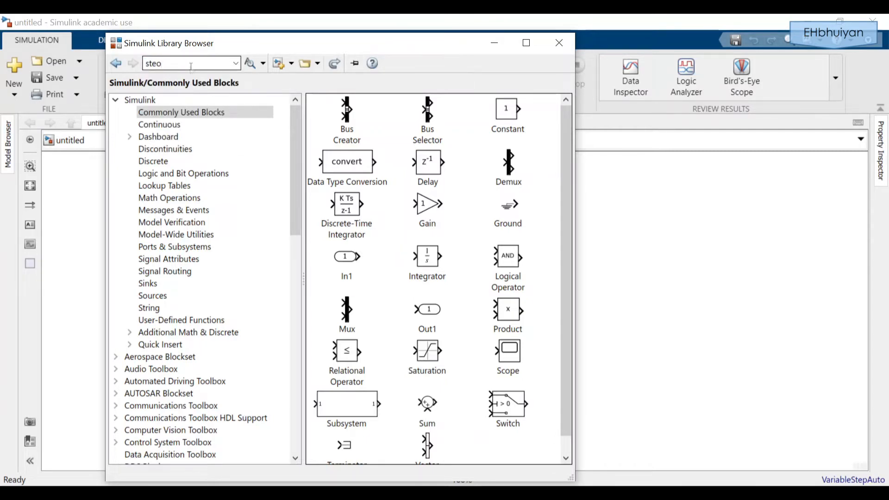
pyautogui.press('BackSpace')
pyautogui.write('p')
pyautogui.press('Return')
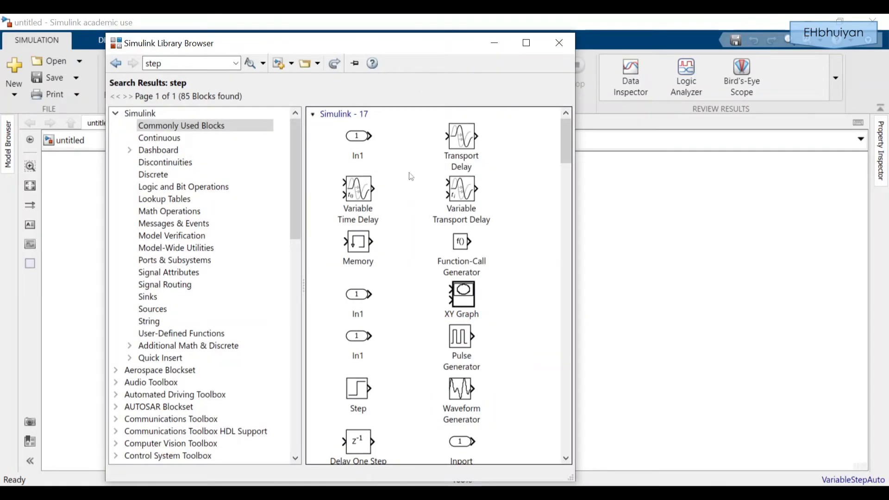
pyautogui.scroll(-1, 412, 190)
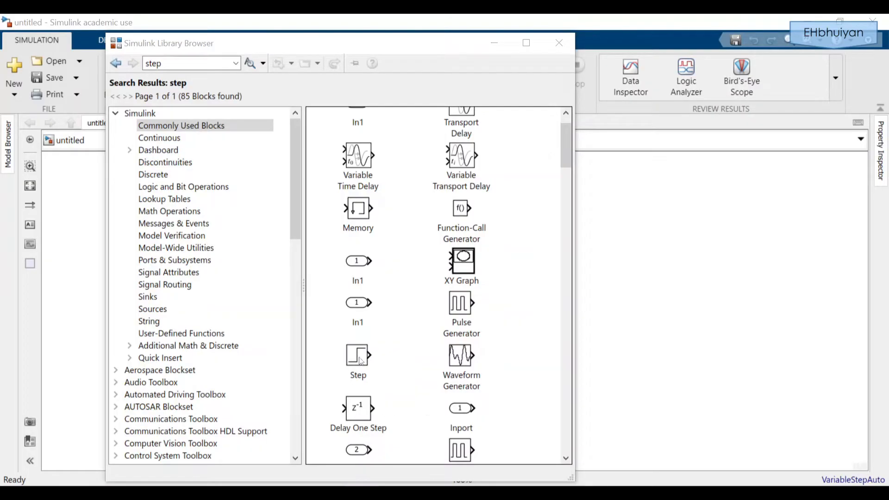
pyautogui.moveTo(360, 359); pyautogui.dragTo(641, 293)
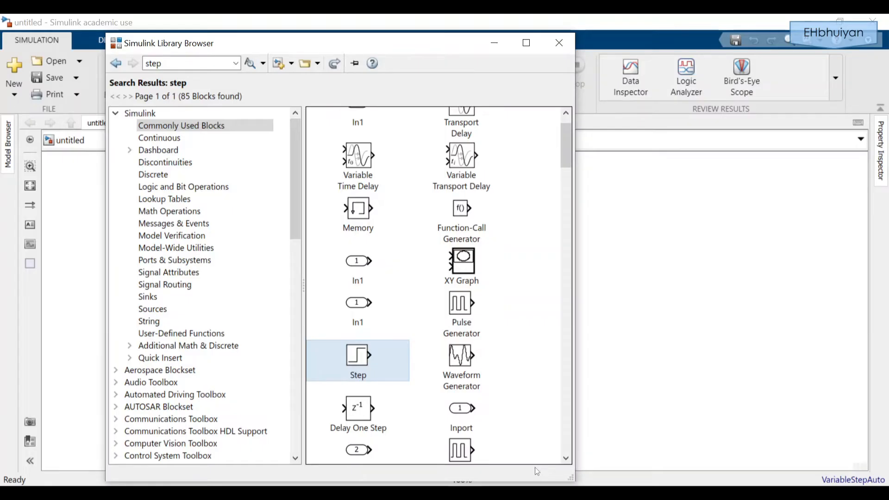
# Minimize the library browser and move the Step block to the left of the canvas centre.
pyautogui.click(494, 43)
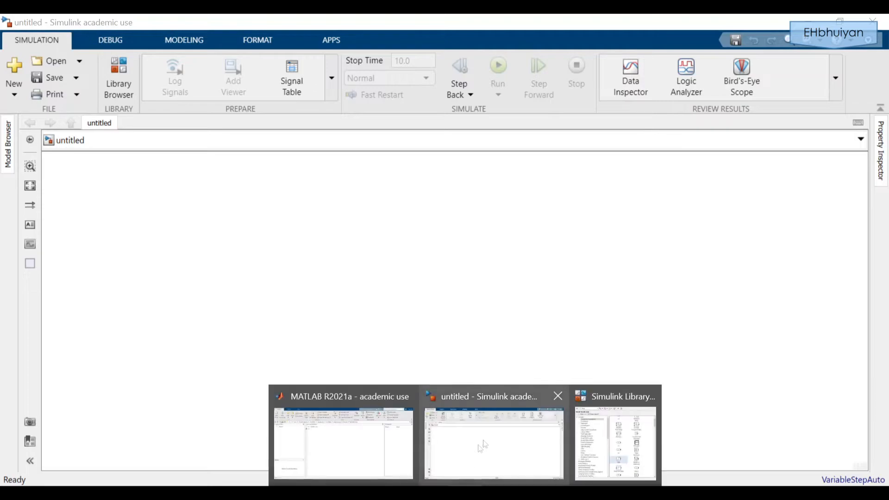
pyautogui.click(602, 440)
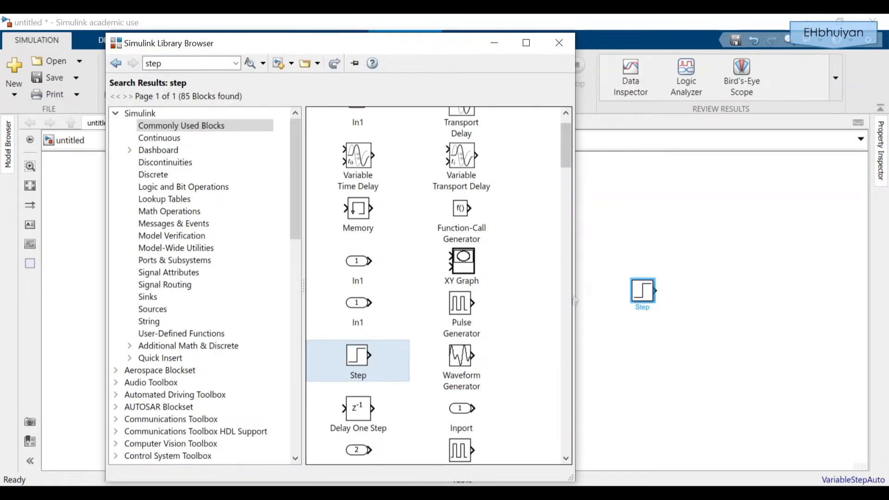
pyautogui.click(494, 43)
pyautogui.moveTo(644, 295); pyautogui.dragTo(343, 260)
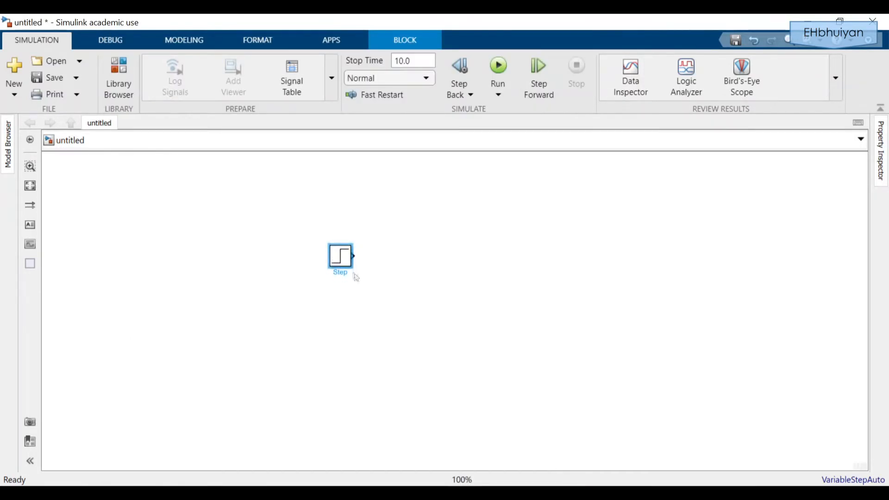
pyautogui.click(364, 316)
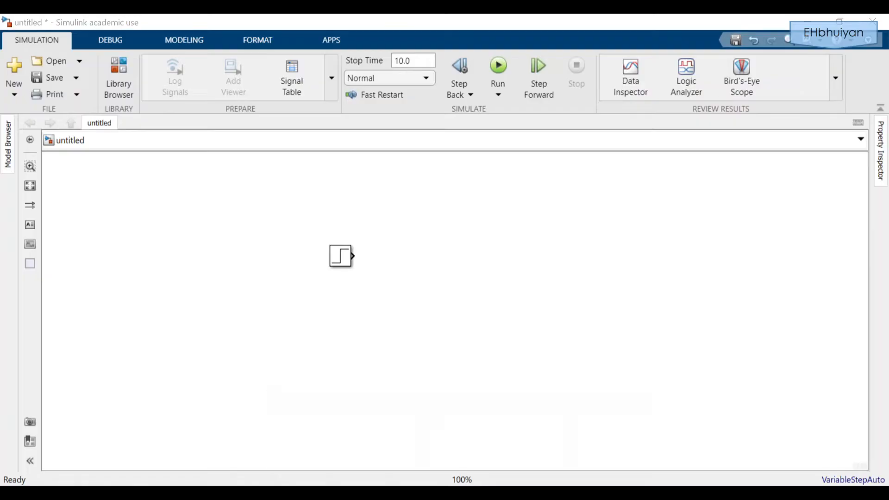
# Add a second Step block from the library and place it directly below the first one.
pyautogui.moveTo(463, 493)
pyautogui.click(616, 435)
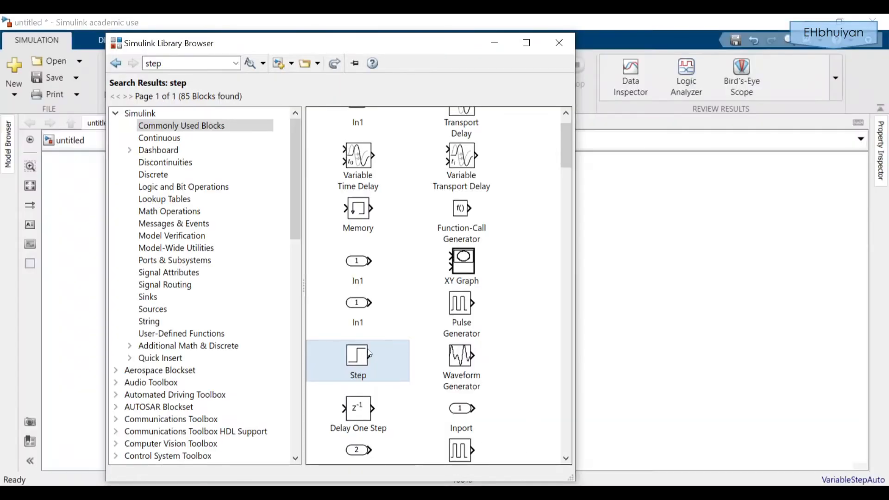
pyautogui.moveTo(359, 359); pyautogui.dragTo(611, 312)
pyautogui.moveTo(542, 318); pyautogui.dragTo(343, 305)
# Copy the upper Step block and paste the duplicate to the right of the two existing blocks.
pyautogui.click(344, 258)
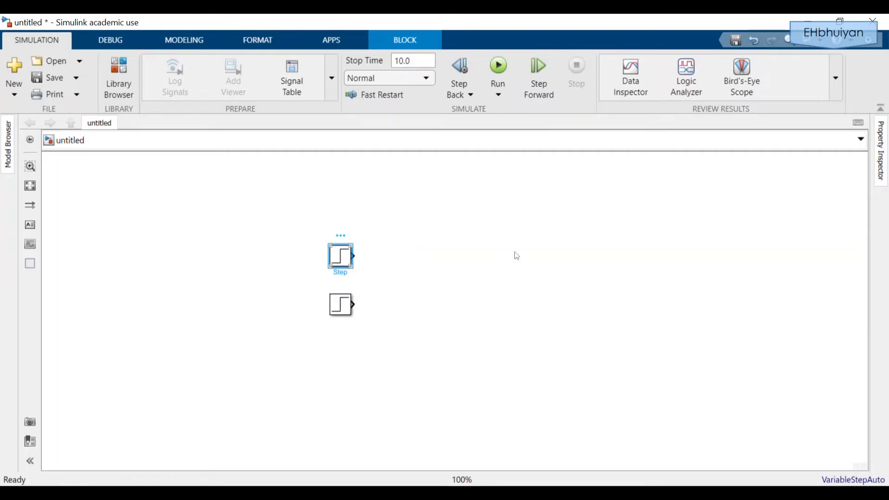
pyautogui.hotkey('ctrl', 'v')
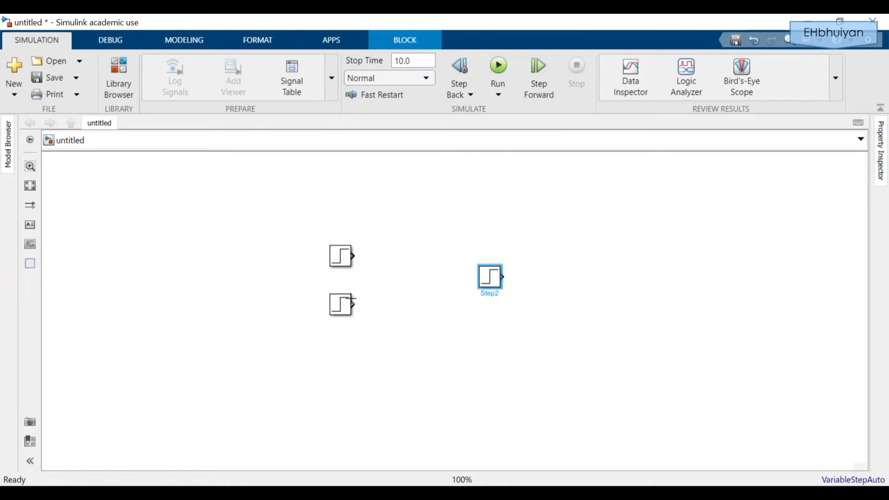
pyautogui.click(341, 259)
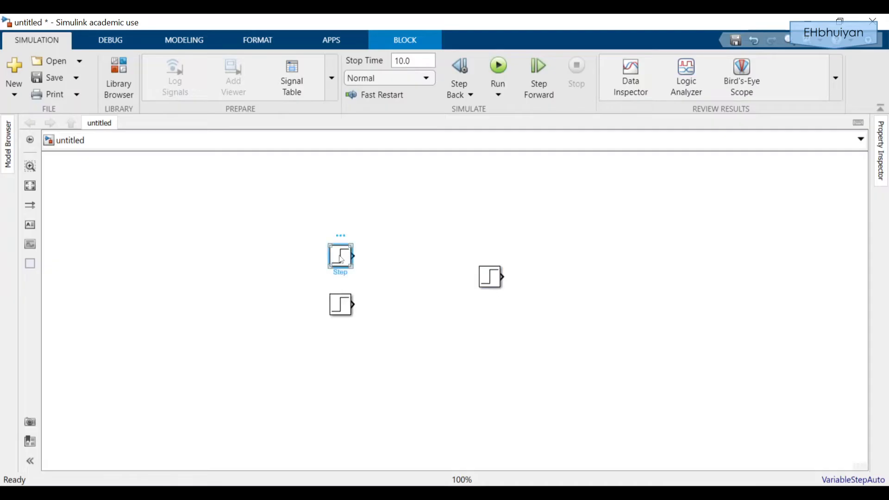
pyautogui.click(342, 302)
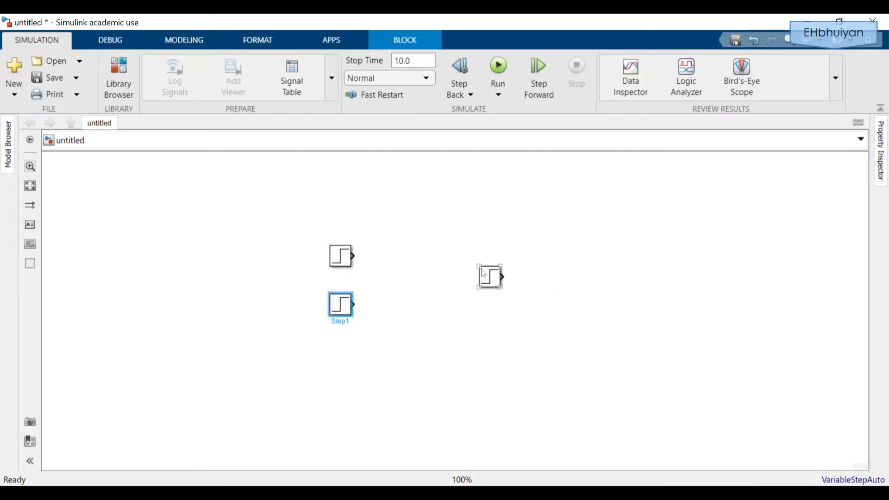
pyautogui.click(490, 279)
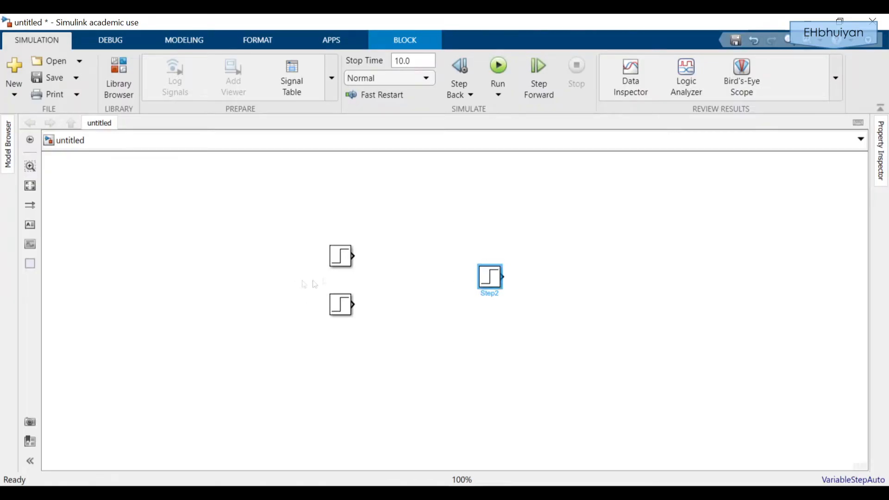
# Rename the upper Step block as Step Input 1.
pyautogui.click(341, 257)
pyautogui.doubleClick(343, 274)
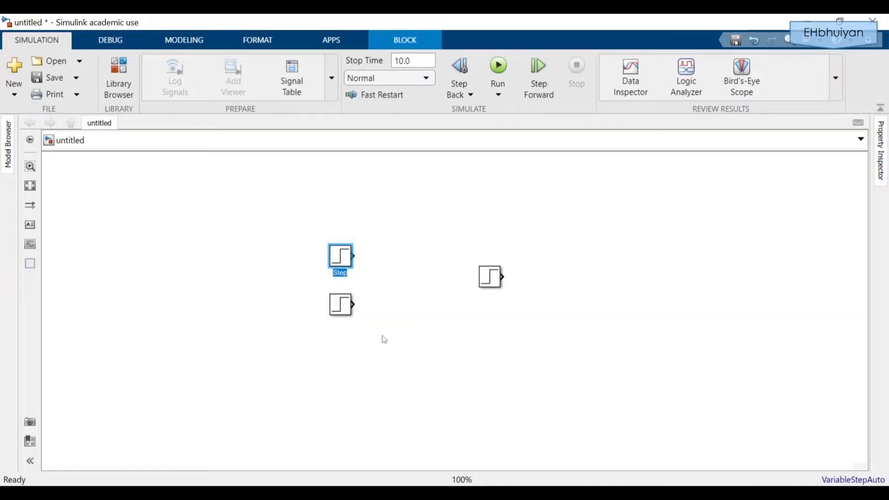
pyautogui.write('Step Input 1')
# Rename the Step block below Step Input 1 as Step Input 2.
pyautogui.click(341, 305)
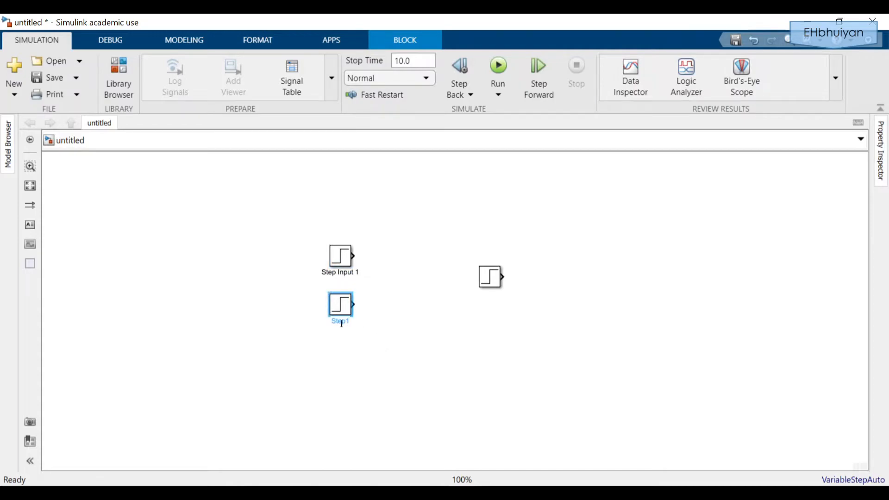
pyautogui.click(342, 321)
pyautogui.press('BackSpace')
pyautogui.write('INput')
pyautogui.press('BackSpace')
pyautogui.press('BackSpace')
pyautogui.press('BackSpace')
pyautogui.press('BackSpace')
pyautogui.write('nput 2')
pyautogui.press('Return')
# Rename the pasted Step block on the right as Step Input 3.
pyautogui.click(491, 283)
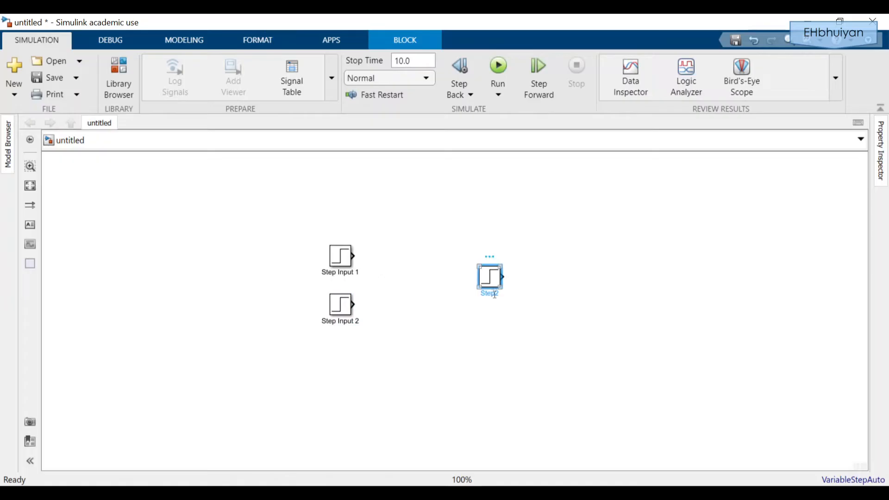
pyautogui.click(500, 296)
pyautogui.press('BackSpace')
pyautogui.write('Input 3')
# Retype the upper Step block's name as Step Input 1, split over two lines after "Step".
pyautogui.click(351, 272)
pyautogui.doubleClick(349, 274)
pyautogui.doubleClick(337, 274)
pyautogui.tripleClick(337, 275)
pyautogui.doubleClick(346, 272)
pyautogui.tripleClick(338, 275)
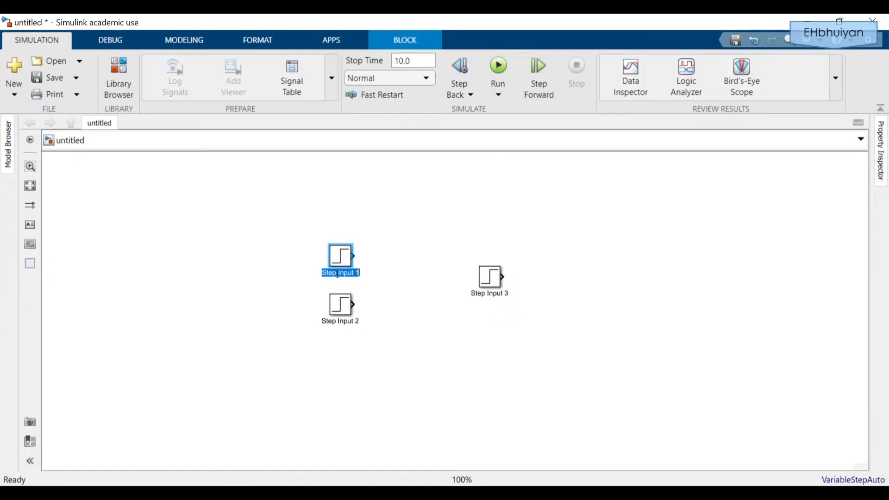
pyautogui.write('Ste')
pyautogui.write('Input')
pyautogui.write(' 1')
pyautogui.press('Escape')
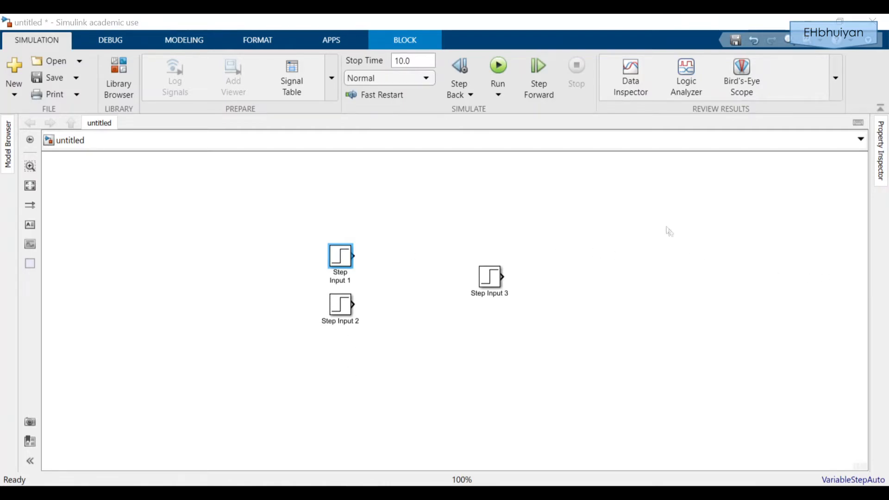
# Insert a Step block from Simulink/Sources by searching "step" on the empty canvas above and to the right of Step Input 3.
pyautogui.doubleClick(591, 226)
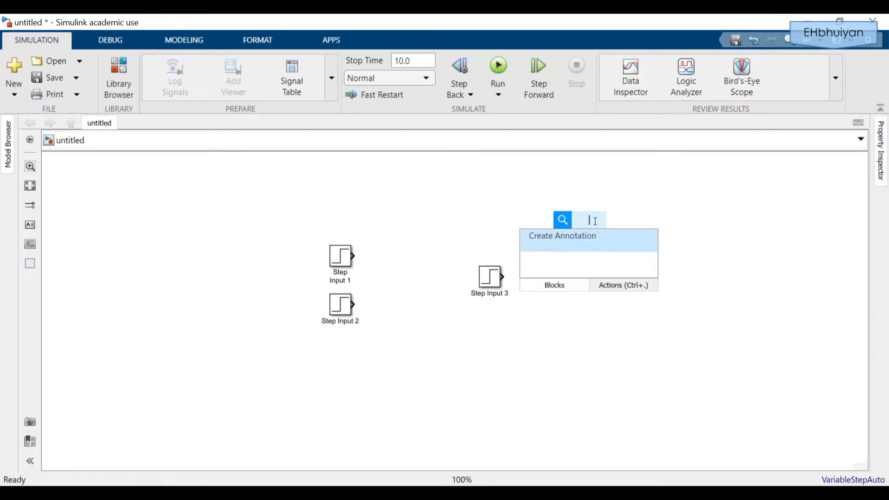
pyautogui.write('step')
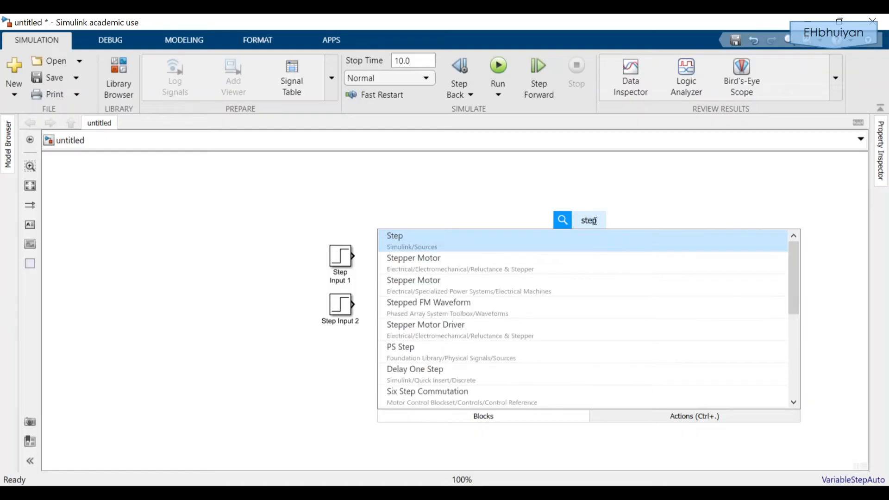
pyautogui.click(392, 248)
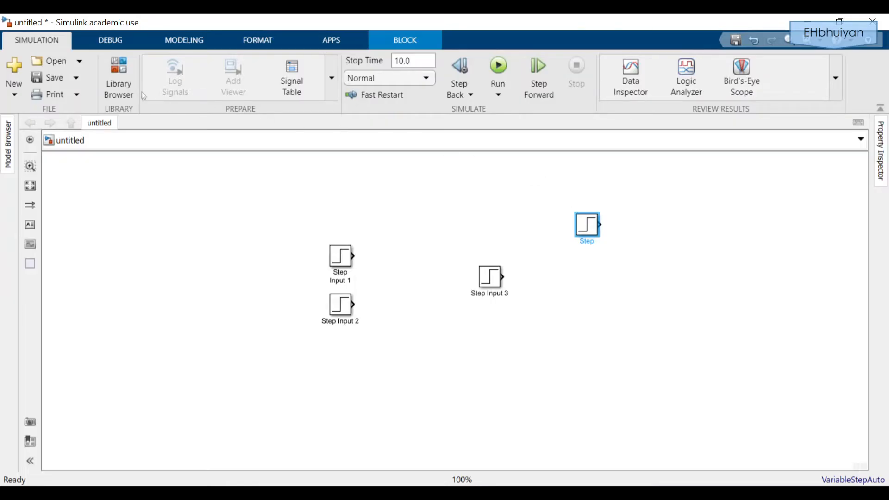
pyautogui.click(119, 88)
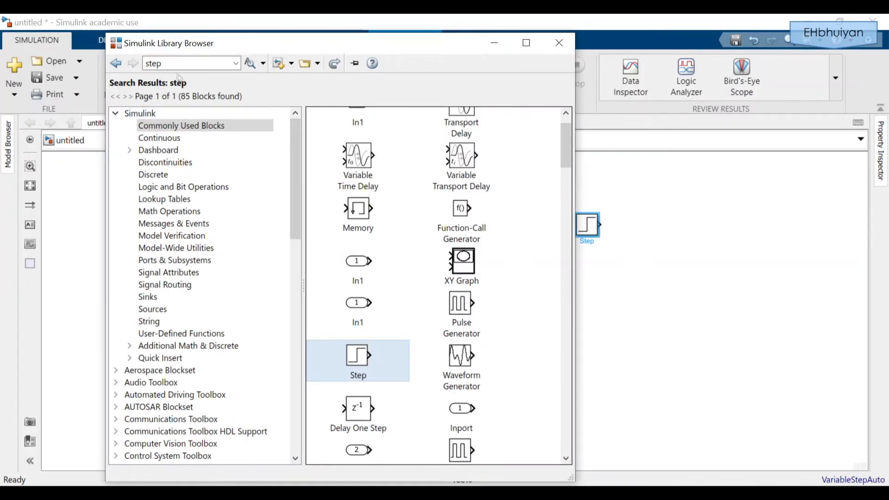
pyautogui.click(496, 44)
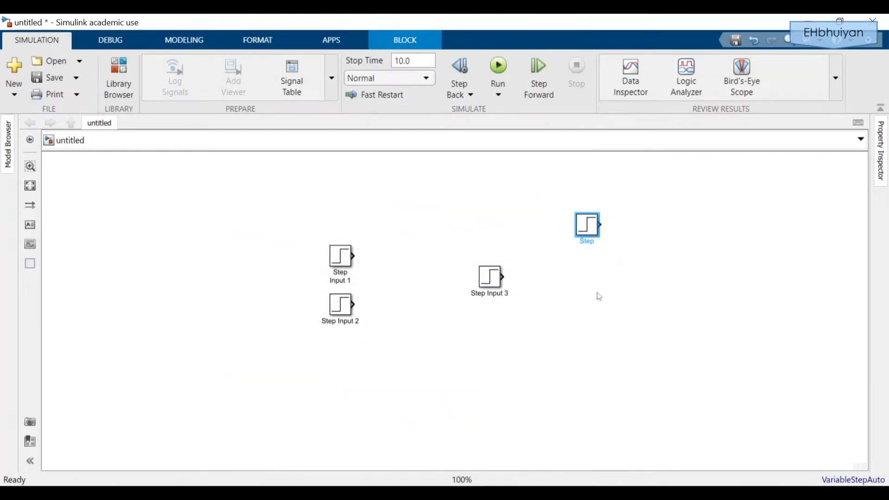
pyautogui.doubleClick(674, 227)
pyautogui.press('Escape')
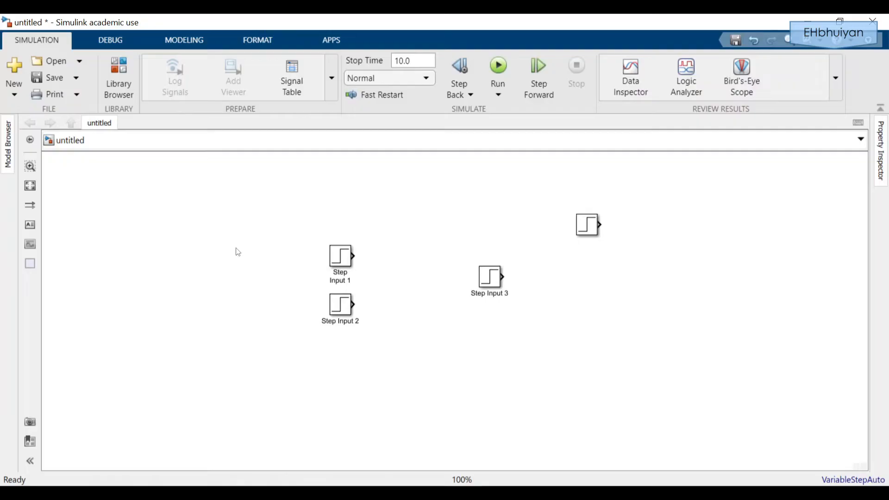
# Create a text annotation reading "This is a test" on the canvas above Step Input 1.
pyautogui.doubleClick(337, 181)
pyautogui.press('Escape')
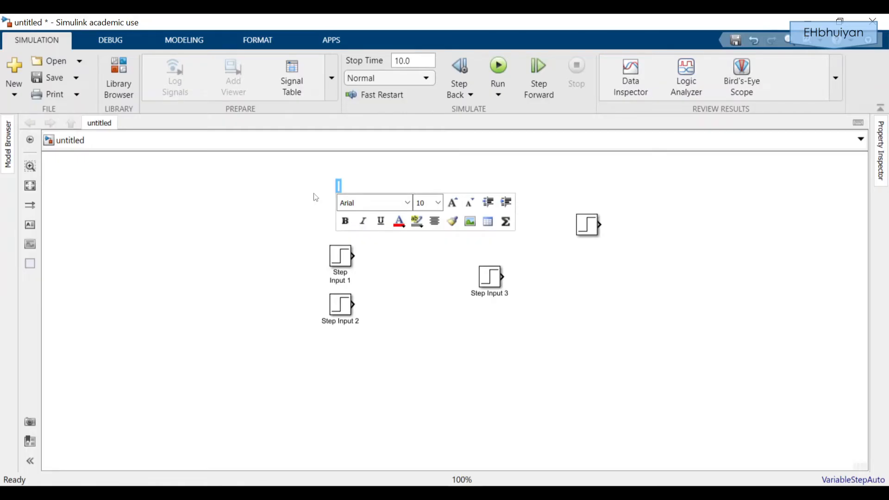
pyautogui.write('This is a test')
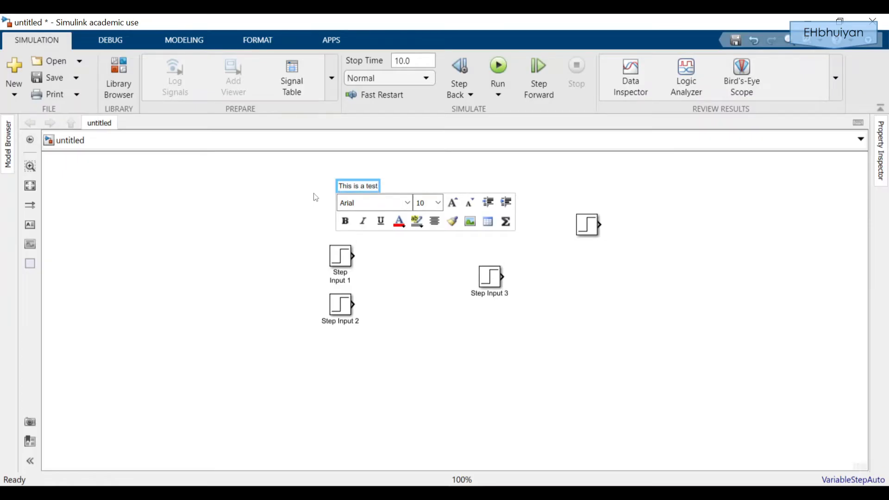
pyautogui.click(309, 185)
# Increase the font size of the whole "This is a test" annotation.
pyautogui.click(377, 188)
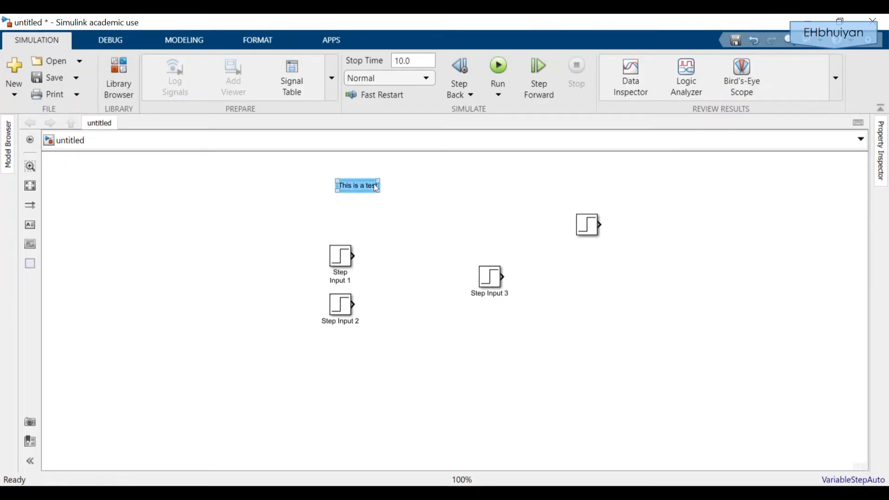
pyautogui.doubleClick(373, 186)
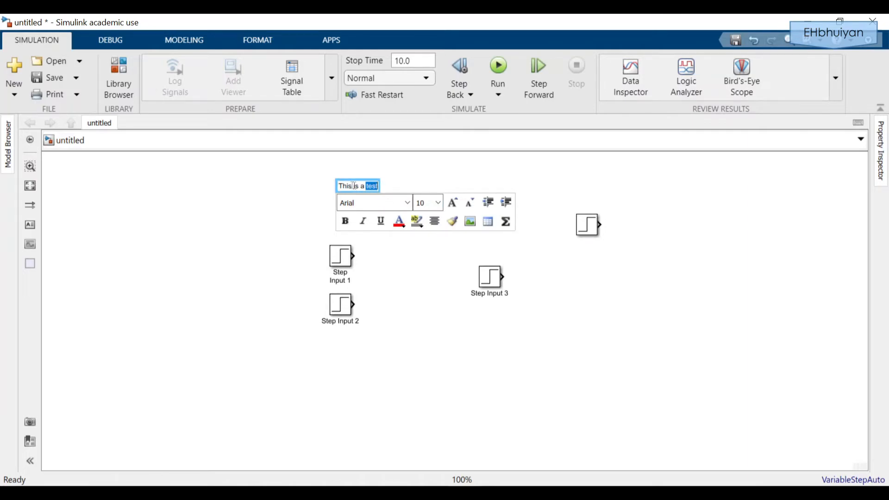
pyautogui.moveTo(340, 185); pyautogui.dragTo(381, 186)
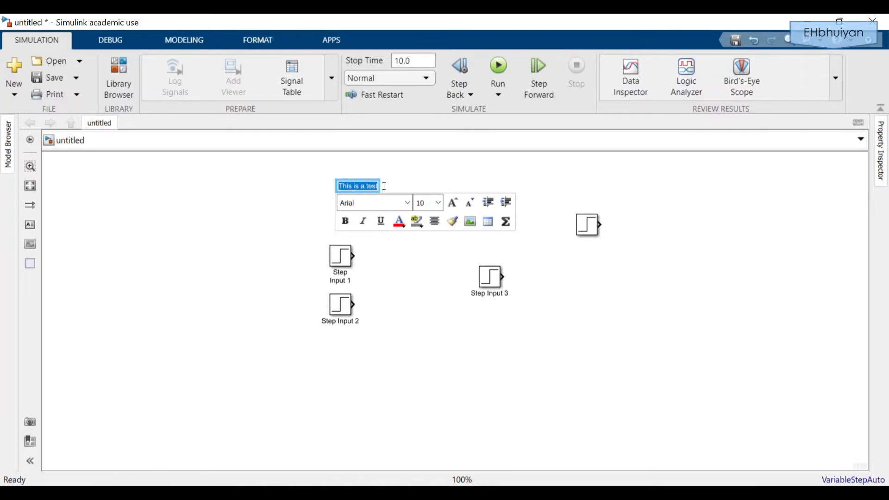
pyautogui.click(438, 203)
pyautogui.click(422, 287)
pyautogui.click(426, 257)
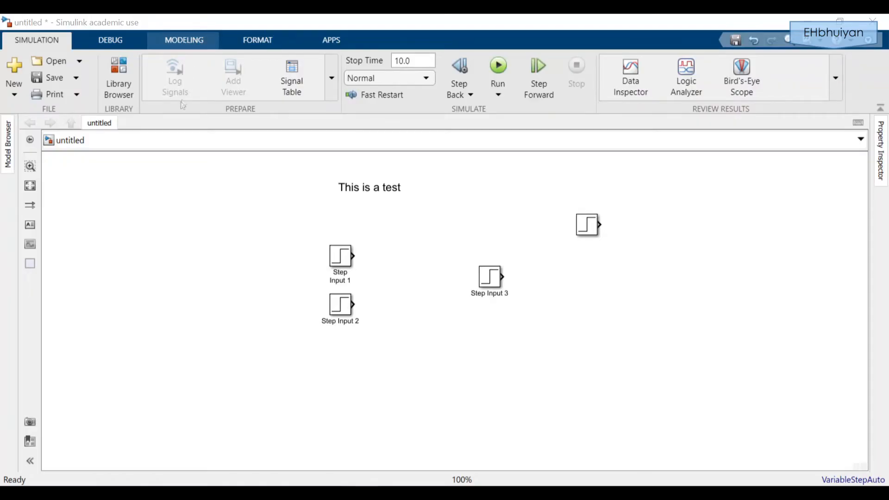
# Add a Sum block from the library's Commonly Used Blocks to the canvas below Step Input 3.
pyautogui.click(117, 88)
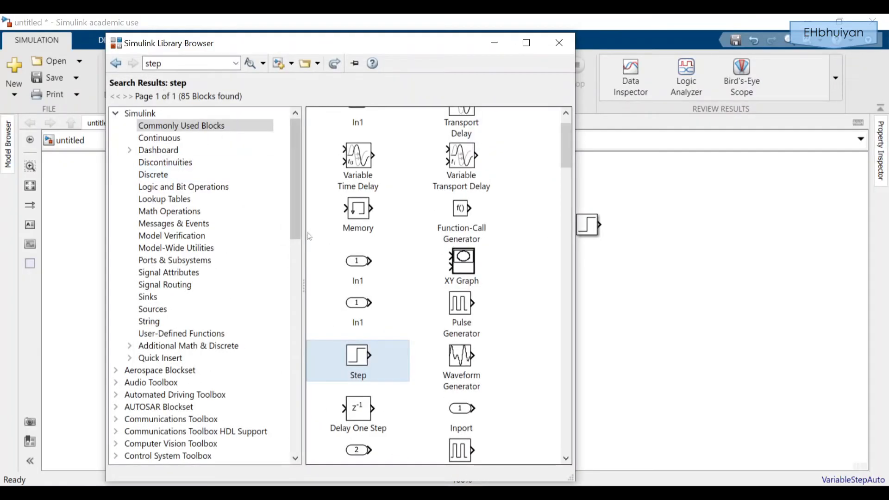
pyautogui.click(184, 126)
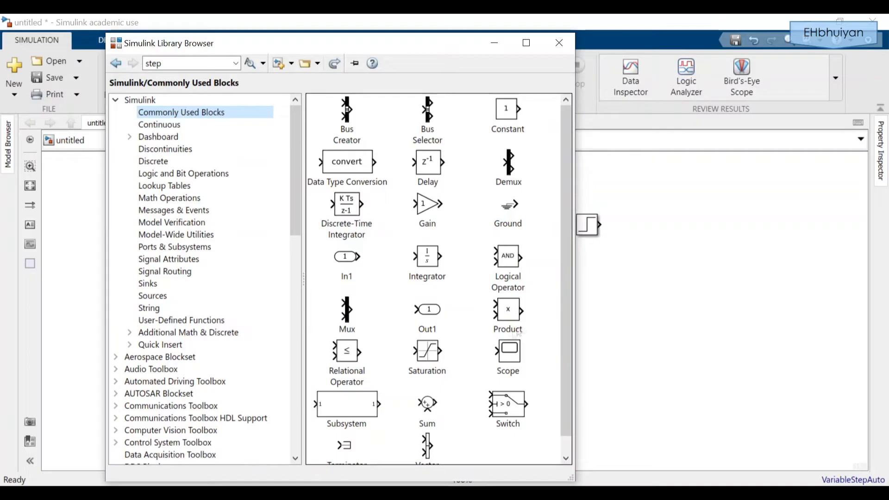
pyautogui.moveTo(427, 413); pyautogui.dragTo(470, 339)
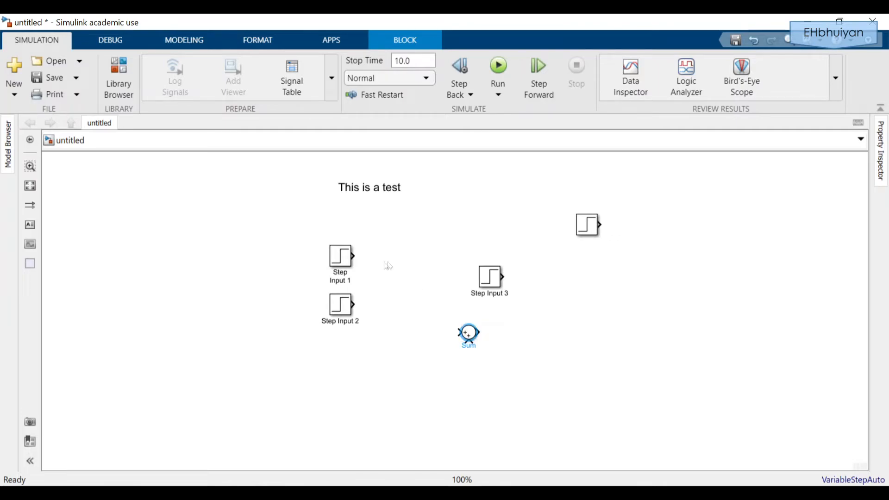
# Connect Step Input 1 to the Sum block's side input and Step Input 2, moved lower, to its bottom input.
pyautogui.click(354, 255)
pyautogui.click(460, 333)
pyautogui.click(351, 305)
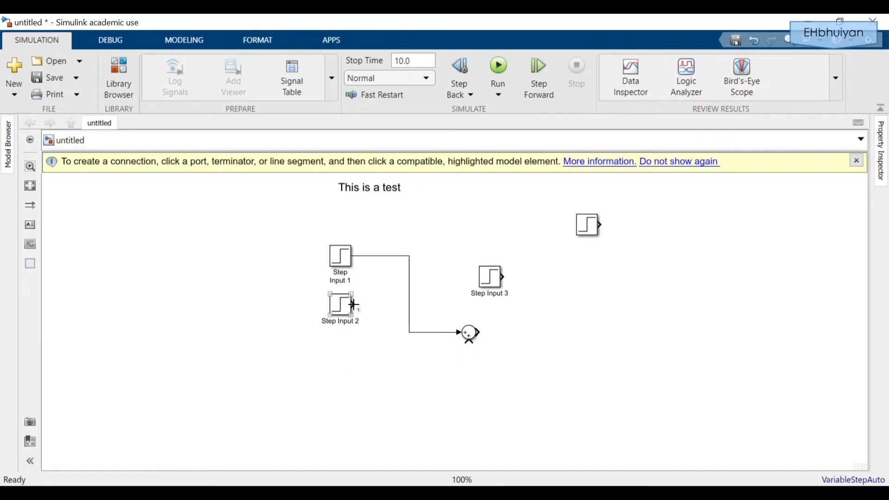
pyautogui.click(469, 335)
pyautogui.click(343, 313)
pyautogui.moveTo(343, 314); pyautogui.dragTo(322, 352)
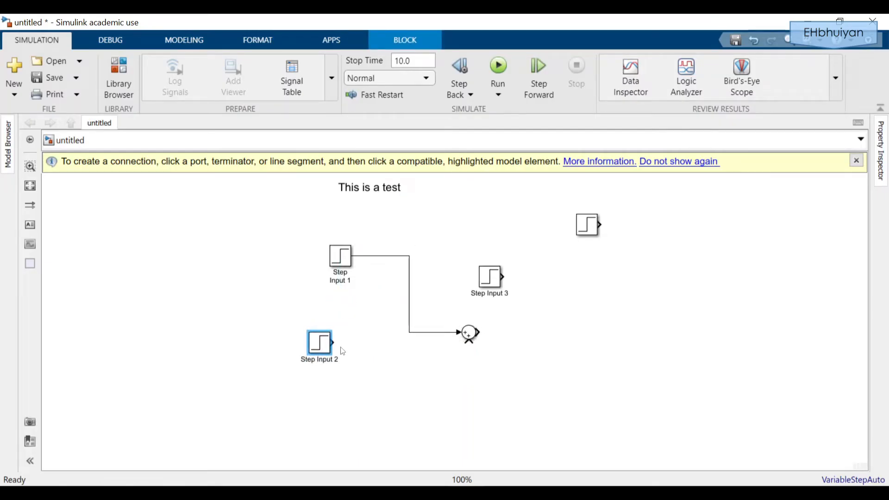
pyautogui.moveTo(333, 343); pyautogui.dragTo(468, 348)
pyautogui.moveTo(325, 344); pyautogui.dragTo(326, 375)
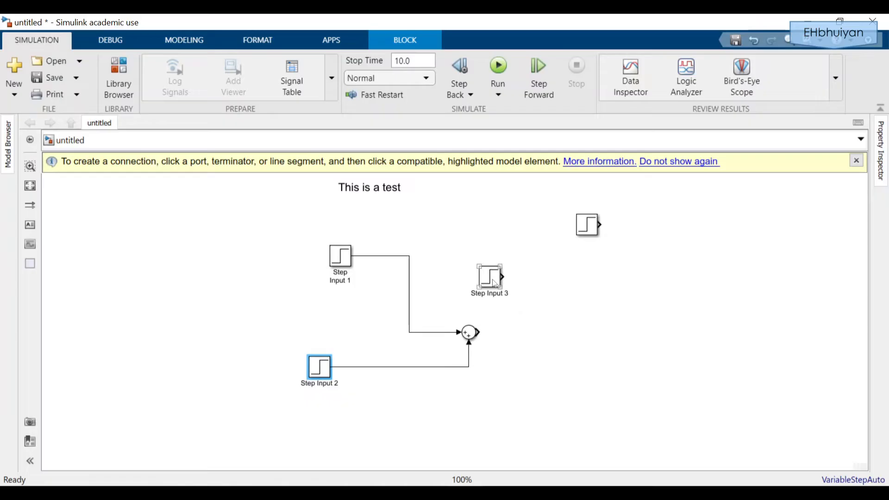
# Move Step Input 3 directly below the unnamed Step block, with an unconnected signal line drawn from its output.
pyautogui.moveTo(495, 283); pyautogui.dragTo(587, 225)
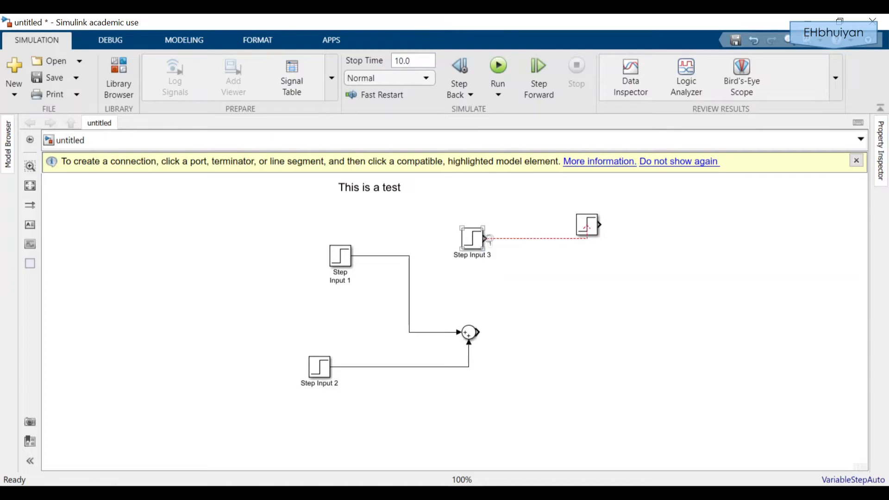
pyautogui.moveTo(473, 239); pyautogui.dragTo(587, 262)
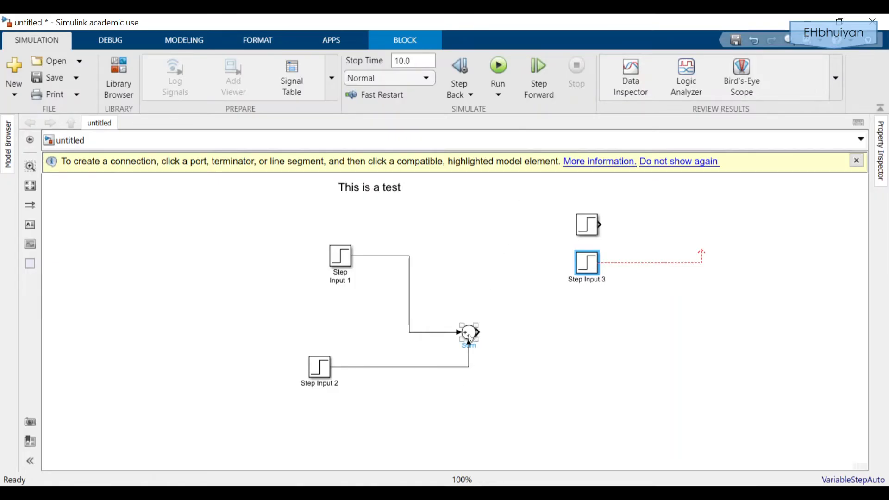
# Give the Sum block a third input by setting its list of signs to |+++.
pyautogui.click(469, 335)
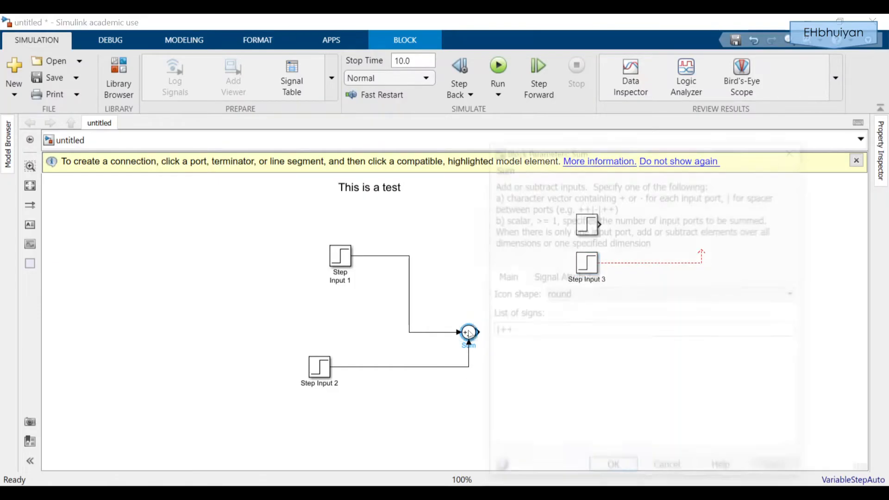
pyautogui.doubleClick(470, 334)
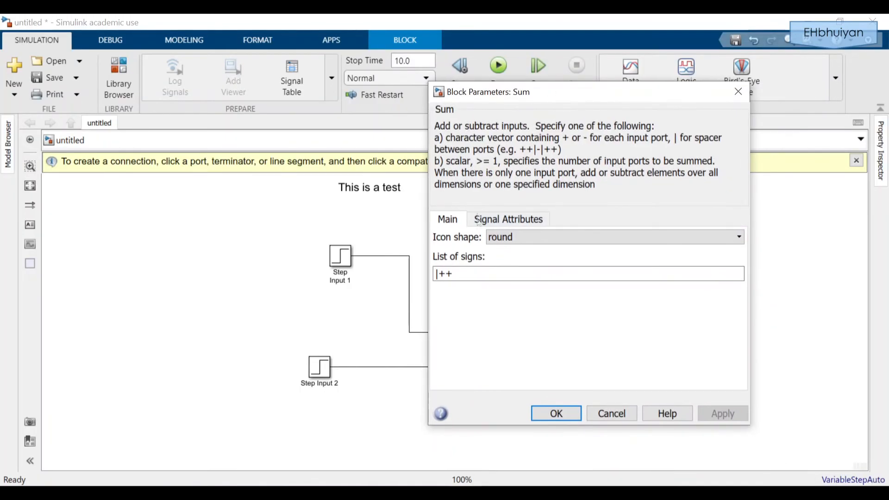
pyautogui.doubleClick(476, 273)
pyautogui.click(467, 274)
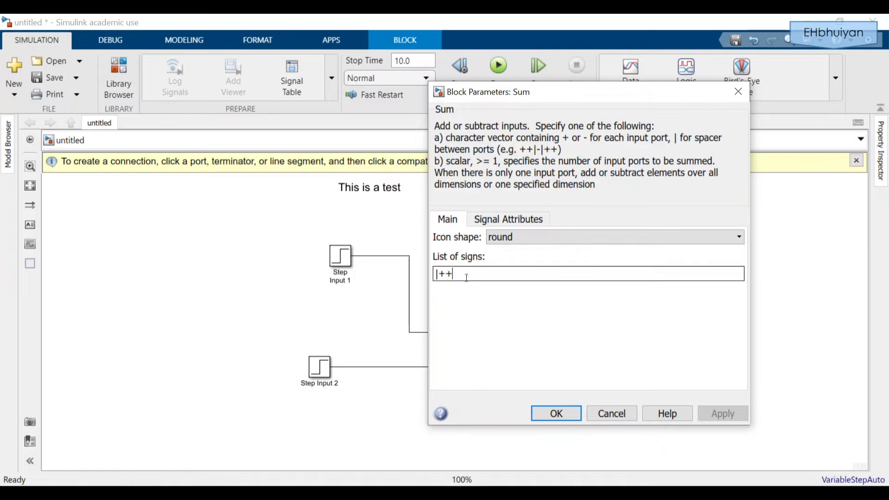
pyautogui.write('+')
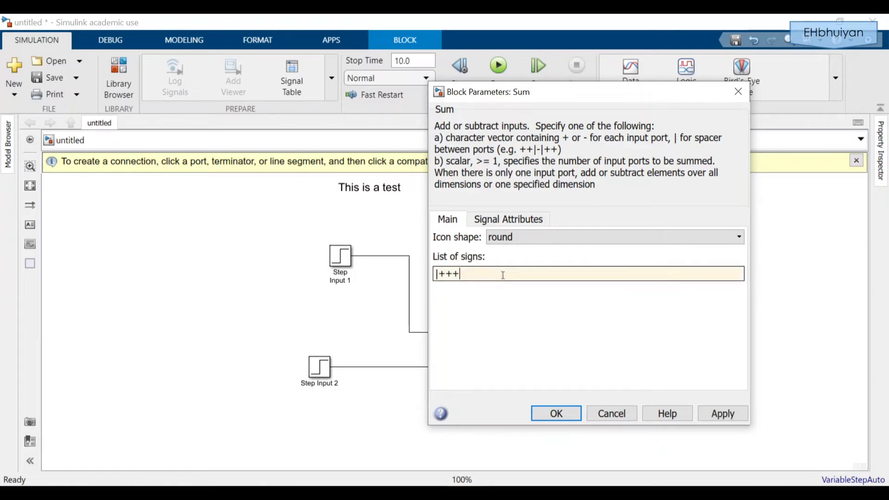
pyautogui.click(556, 415)
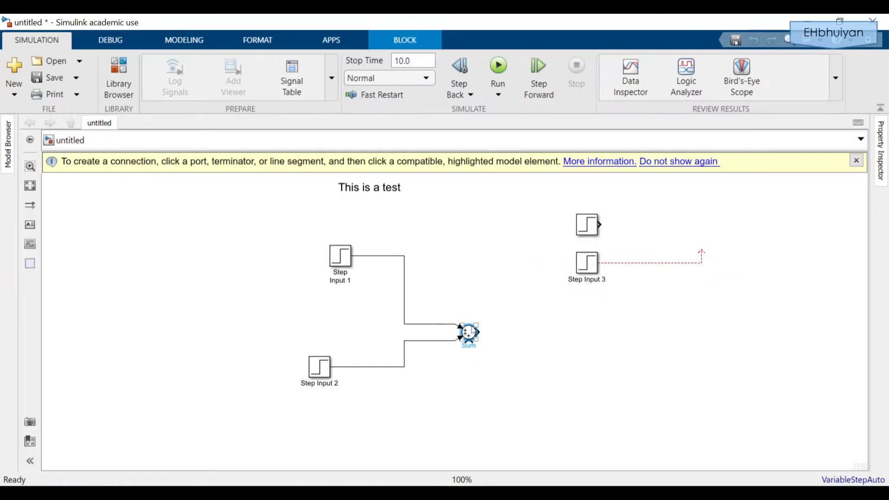
# Enlarge the Sum block into a wide ellipse and make the Step Input 1 block bigger.
pyautogui.moveTo(475, 340); pyautogui.dragTo(487, 347)
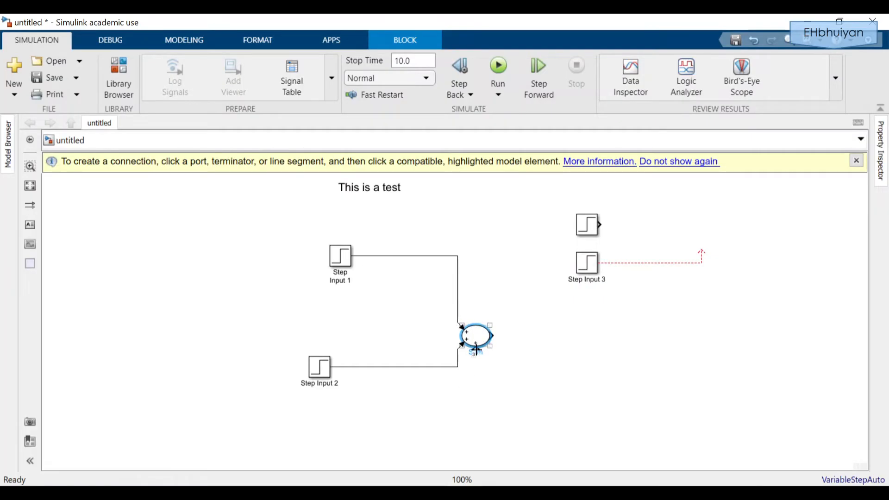
pyautogui.moveTo(490, 346); pyautogui.dragTo(518, 367)
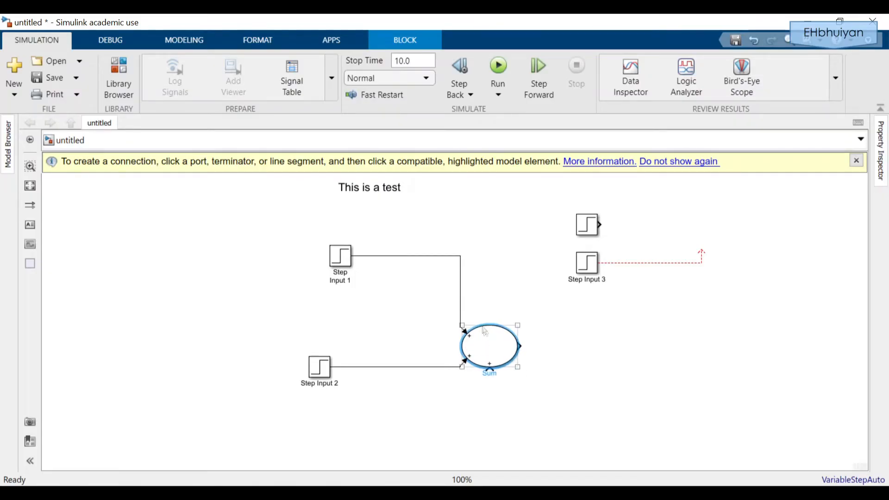
pyautogui.click(348, 262)
pyautogui.moveTo(352, 266); pyautogui.dragTo(367, 276)
# Move the unnamed Step block below the Sum block, connect it to the bottom input, and set the list of signs to |++-.
pyautogui.moveTo(583, 235); pyautogui.dragTo(489, 368)
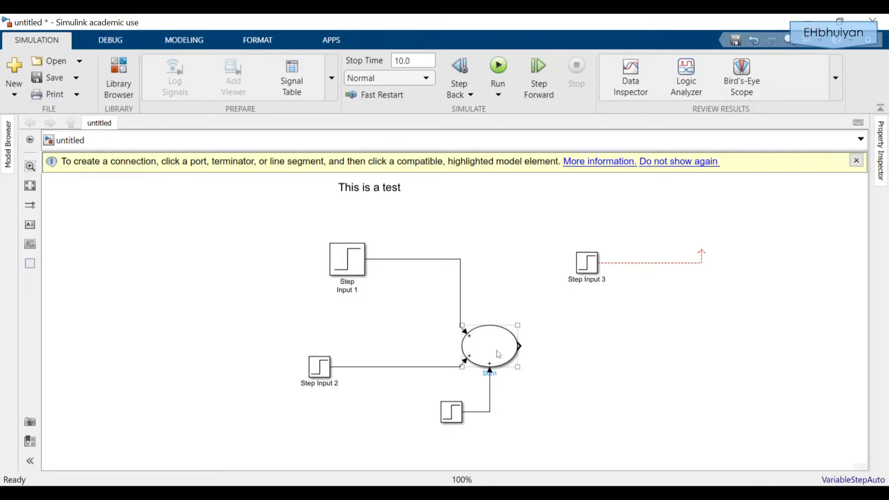
pyautogui.doubleClick(499, 351)
pyautogui.moveTo(533, 332); pyautogui.dragTo(565, 332)
pyautogui.click(565, 329)
pyautogui.press('BackSpace')
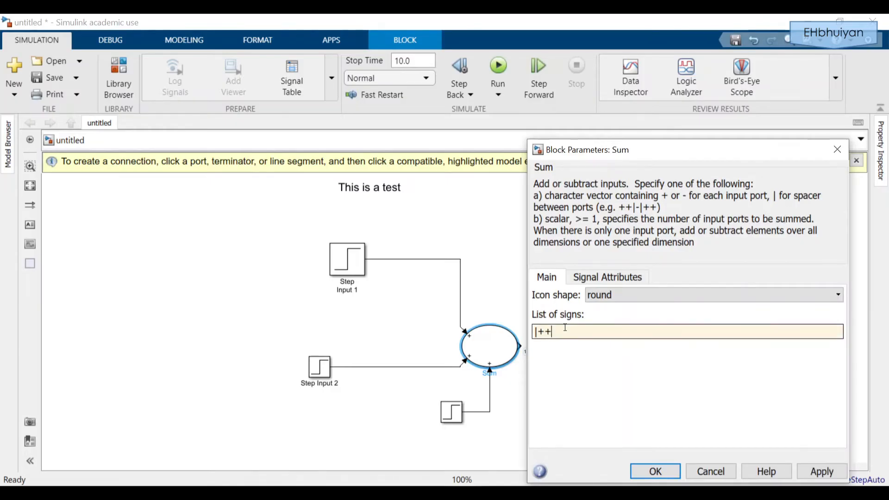
pyautogui.press('Return')
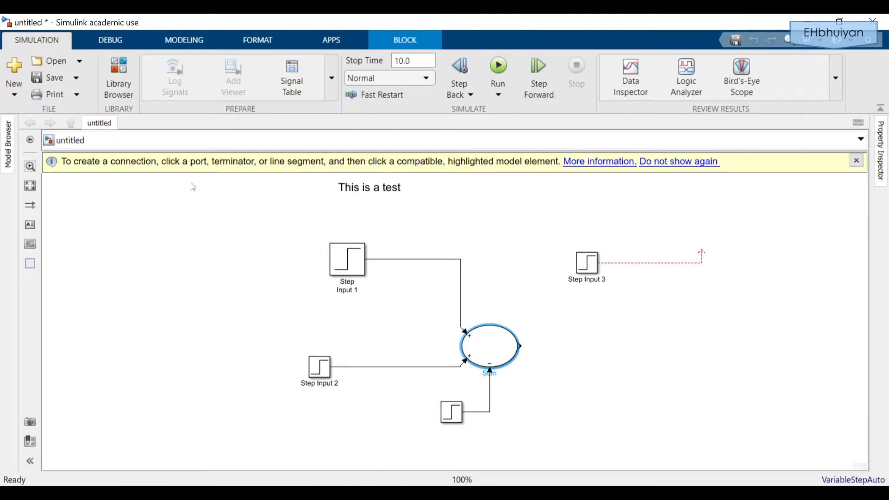
# Select all blocks, signal lines and the annotation on the canvas and delete them.
pyautogui.moveTo(217, 183); pyautogui.dragTo(732, 398)
pyautogui.scroll(2, 730, 396)
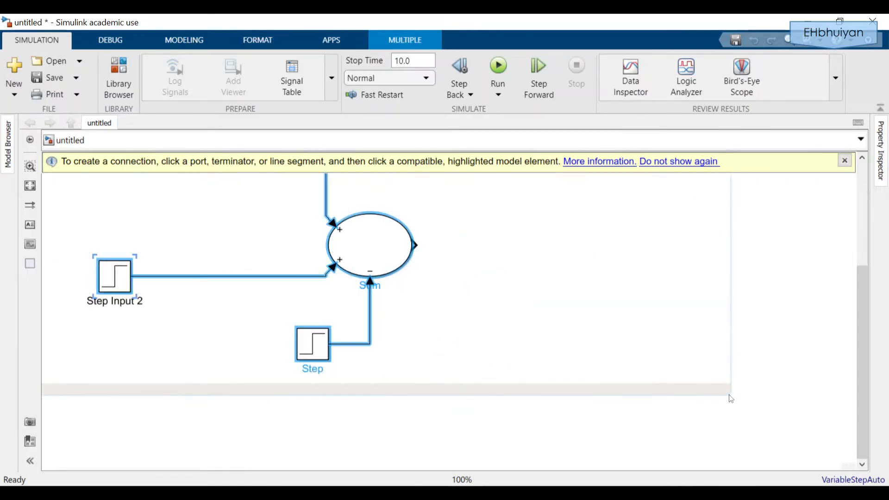
pyautogui.scroll(-3, 730, 396)
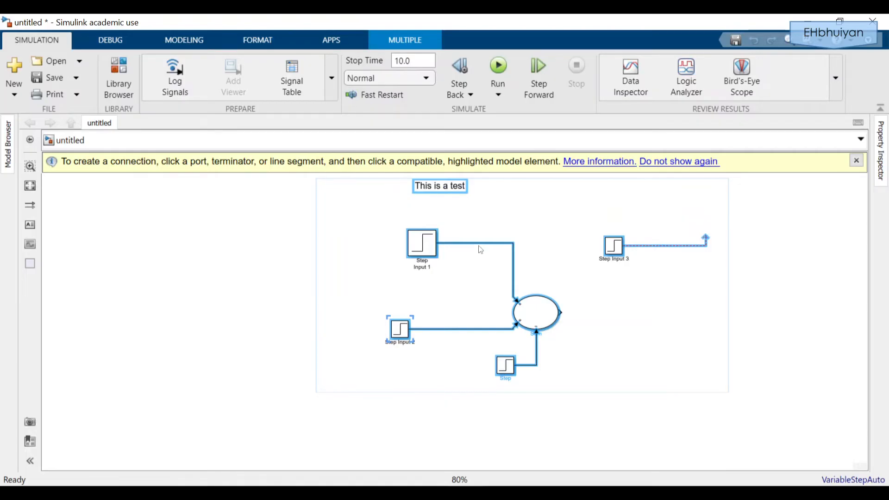
pyautogui.press('Delete')
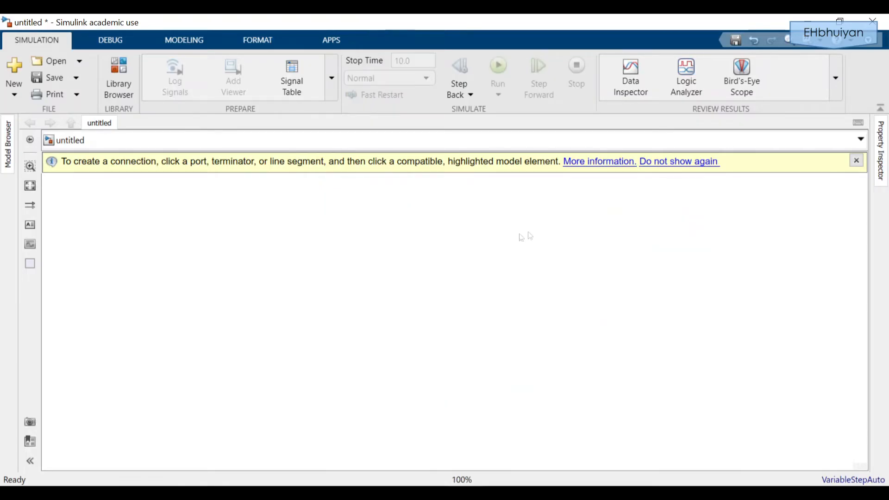
# Dismiss the connection hint, add a Constant block to the empty canvas and rename it Acc. Grav.
pyautogui.click(857, 161)
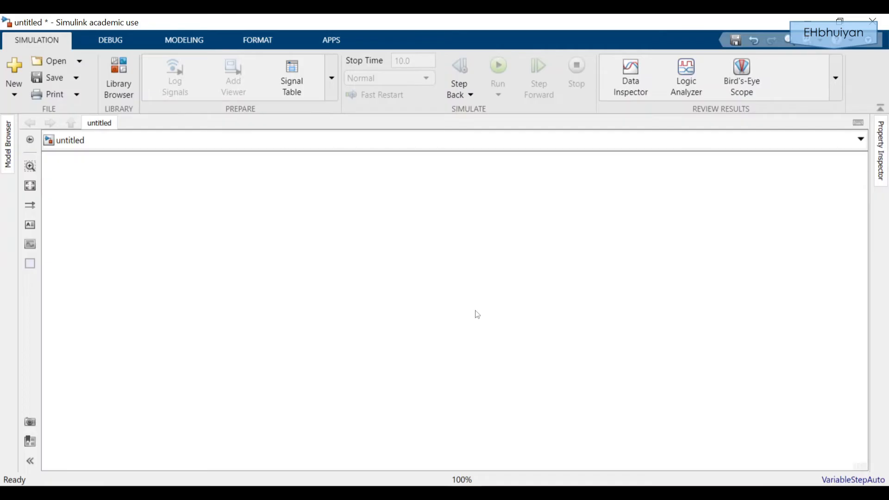
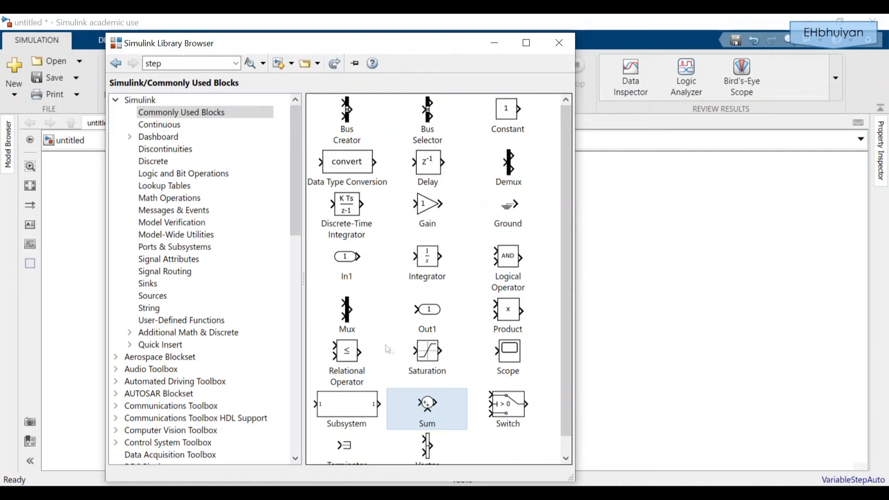
pyautogui.moveTo(508, 111); pyautogui.dragTo(190, 212)
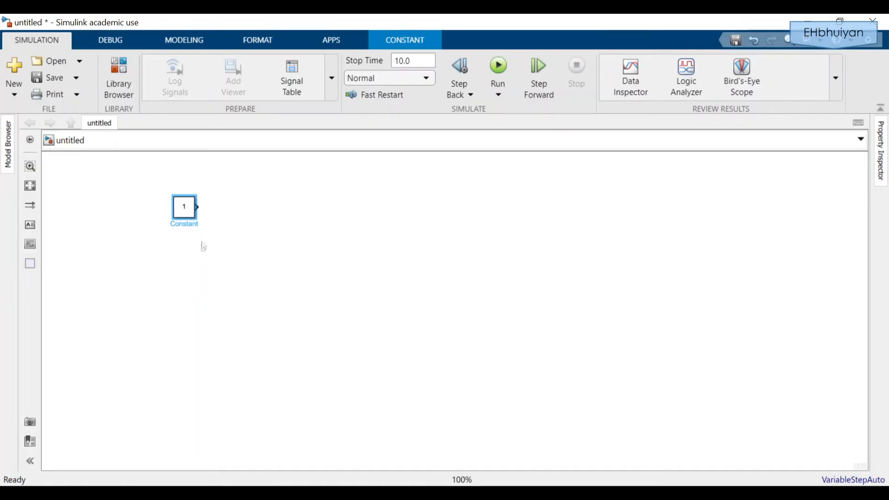
pyautogui.click(194, 225)
pyautogui.moveTo(196, 225); pyautogui.dragTo(166, 227)
pyautogui.press('BackSpace')
pyautogui.write('Acc. Grav')
# Set the constant value of the Acc. Grav block to 9.81.
pyautogui.doubleClick(189, 212)
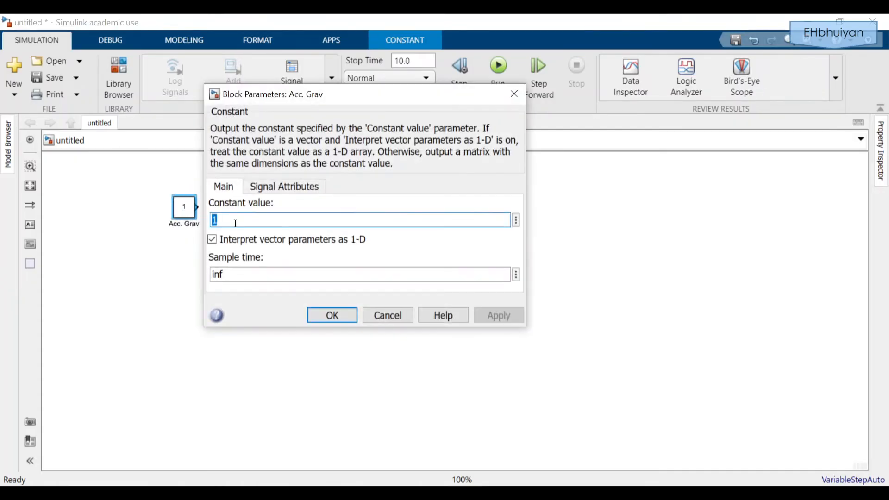
pyautogui.write('9.81')
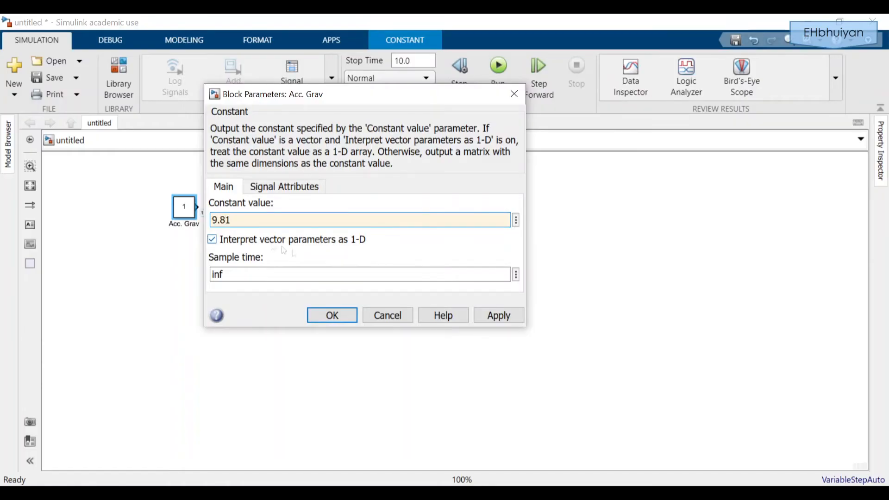
pyautogui.click(498, 315)
pyautogui.click(332, 316)
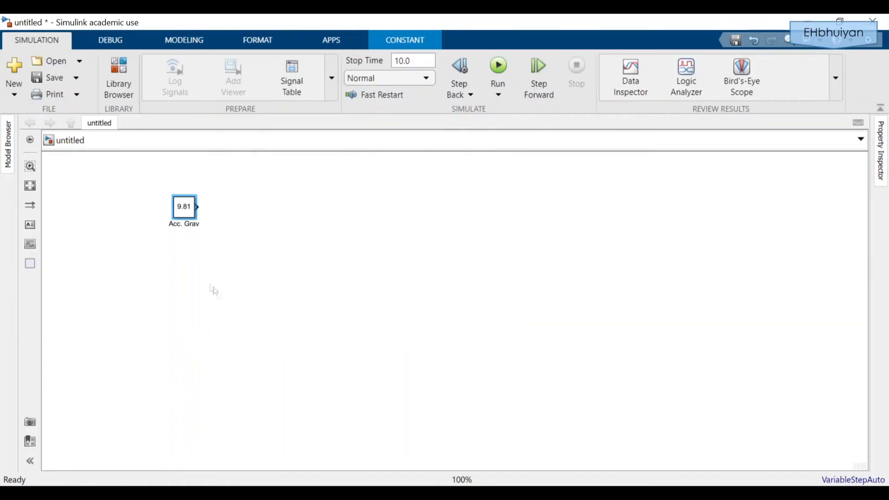
# Duplicate the Acc. Grav block and align the copy directly below the original.
pyautogui.click(200, 262)
pyautogui.click(190, 211)
pyautogui.click(187, 279)
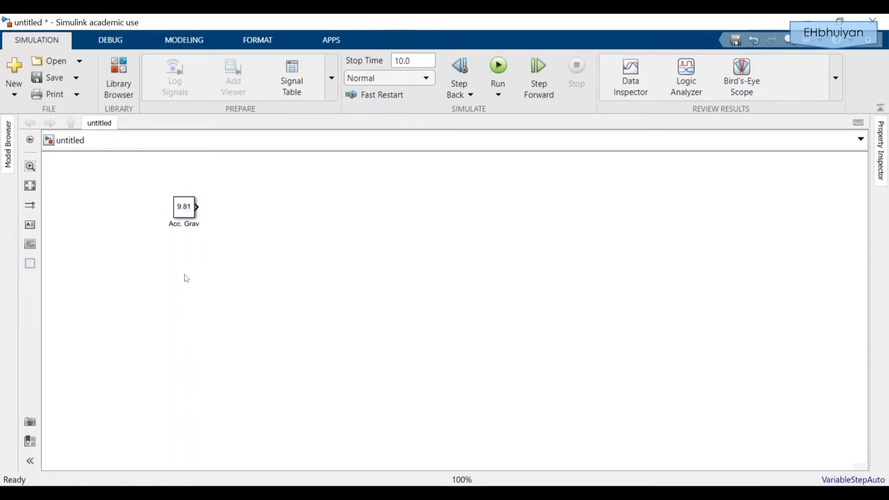
pyautogui.hotkey('ctrl', 'v')
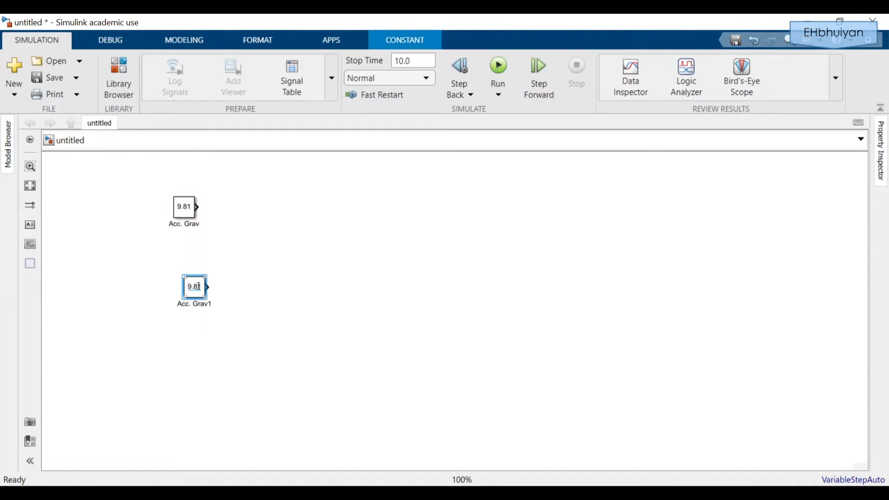
pyautogui.moveTo(194, 279); pyautogui.dragTo(186, 256)
pyautogui.click(187, 257)
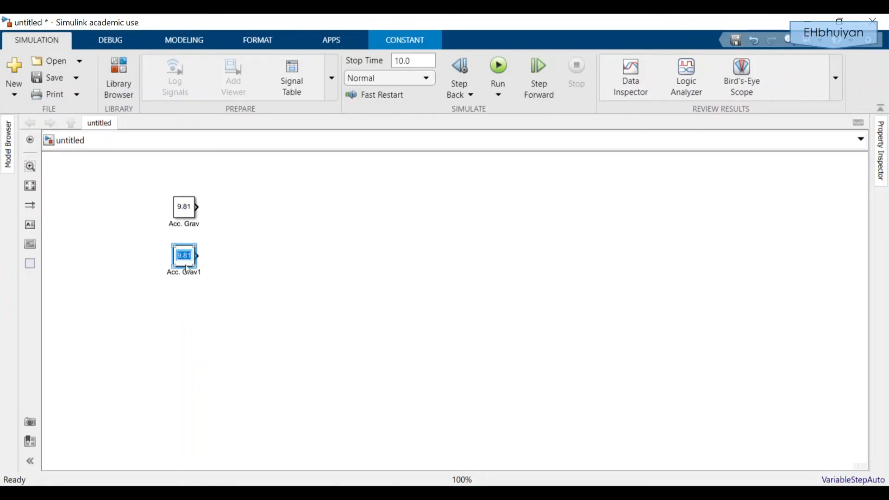
# Set the constant value of the copied Acc. Grav block to 1.2*10^-1.
pyautogui.doubleClick(184, 263)
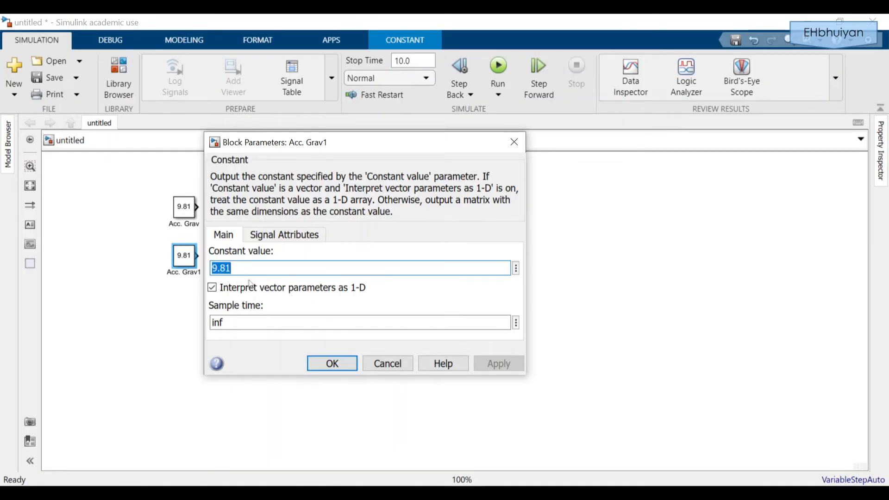
pyautogui.write('1.5*1')
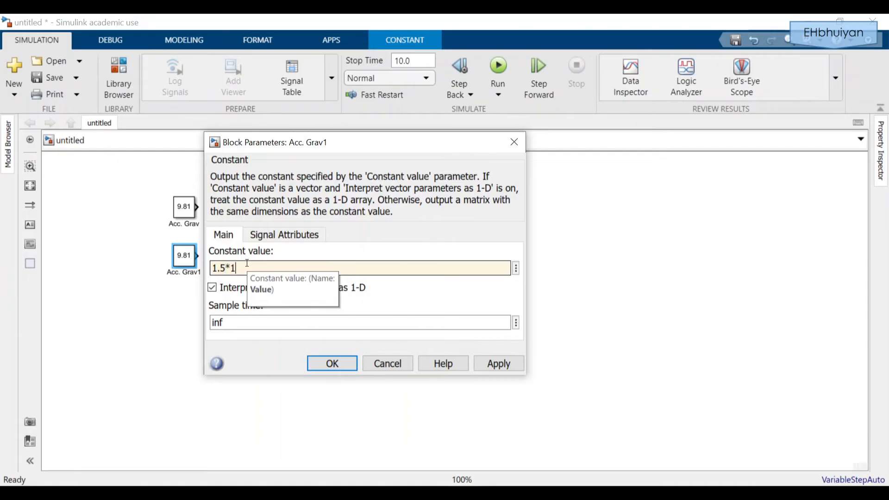
pyautogui.write('0^-1')
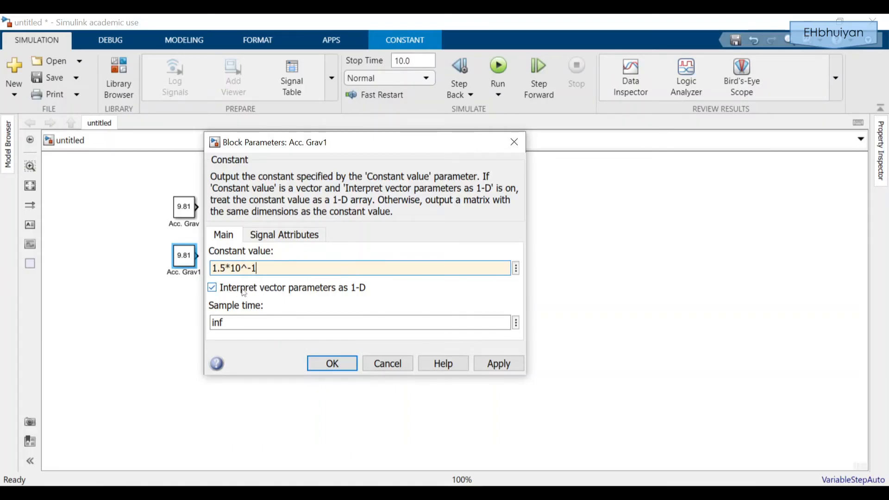
pyautogui.moveTo(212, 268)
pyautogui.mouseDown()
pyautogui.moveTo(230, 269)
pyautogui.moveTo(221, 268)
pyautogui.mouseUp()
pyautogui.write('2')
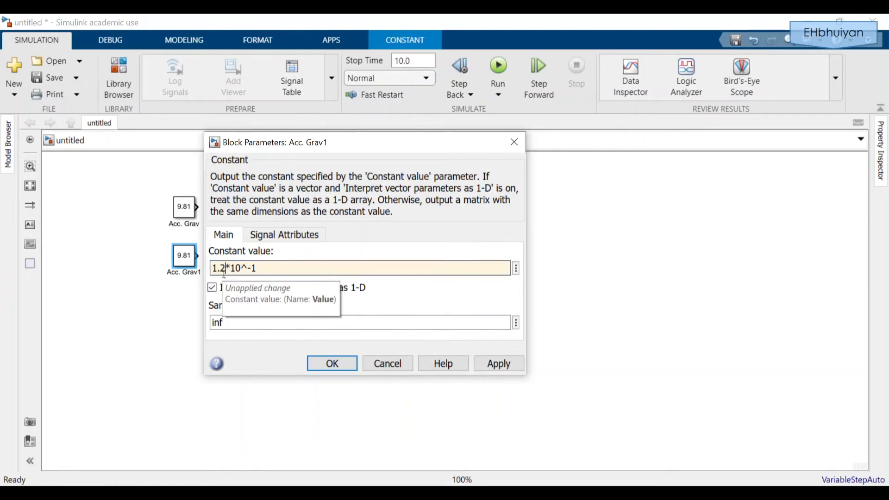
pyautogui.click(504, 367)
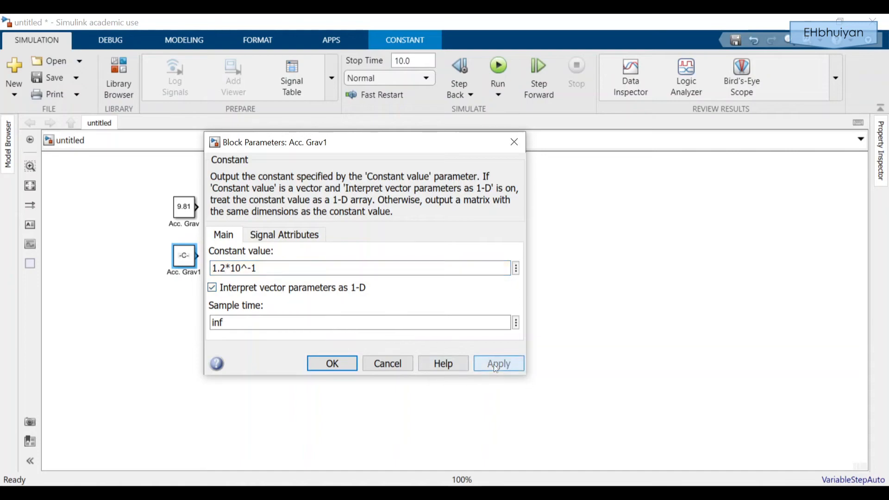
pyautogui.click(343, 369)
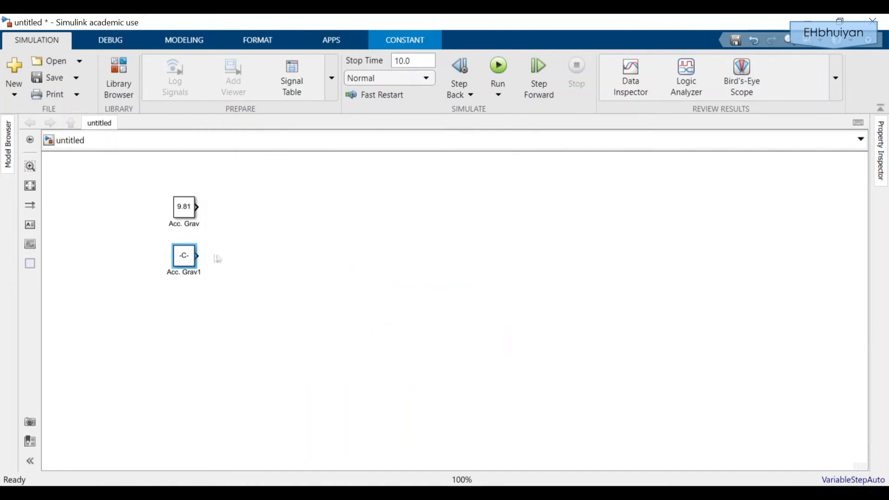
# Enlarge the copied constant block so its full value fits inside, and rename it Block Mass (kg).
pyautogui.click(183, 258)
pyautogui.moveTo(194, 267)
pyautogui.mouseDown()
pyautogui.moveTo(206, 270)
pyautogui.moveTo(194, 267)
pyautogui.mouseUp()
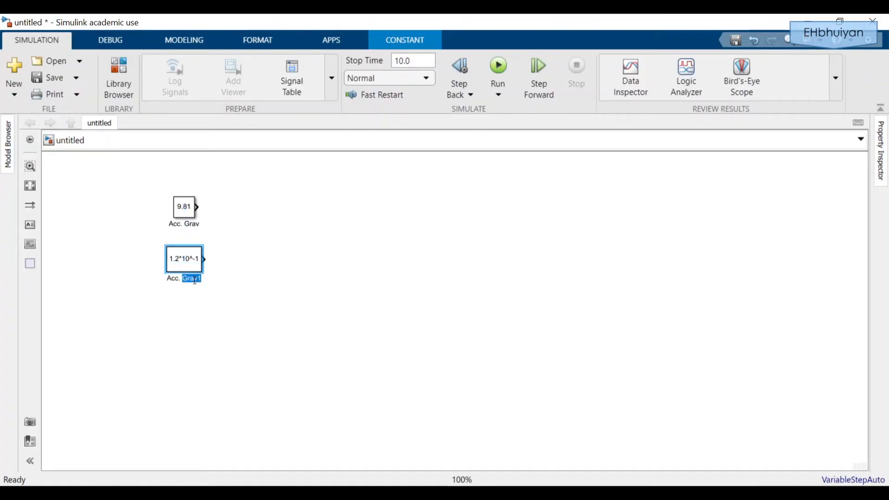
pyautogui.press('BackSpace')
pyautogui.press('BackSpace')
pyautogui.press('BackSpace')
pyautogui.press('BackSpace')
pyautogui.press('BackSpace')
pyautogui.press('BackSpace')
pyautogui.write('Blco')
pyautogui.press('BackSpace')
pyautogui.press('BackSpace')
pyautogui.write('okc')
pyautogui.press('BackSpace')
pyautogui.press('BackSpace')
pyautogui.write('ck Mass (kg)')
pyautogui.click(225, 345)
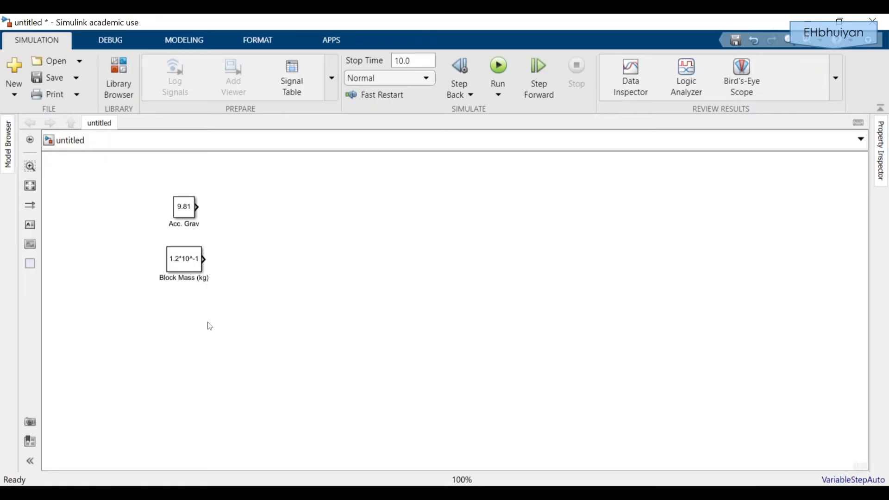
# Add another Constant block below Block Mass (kg) and set its constant value to 8.6*10^-2.
pyautogui.click(118, 74)
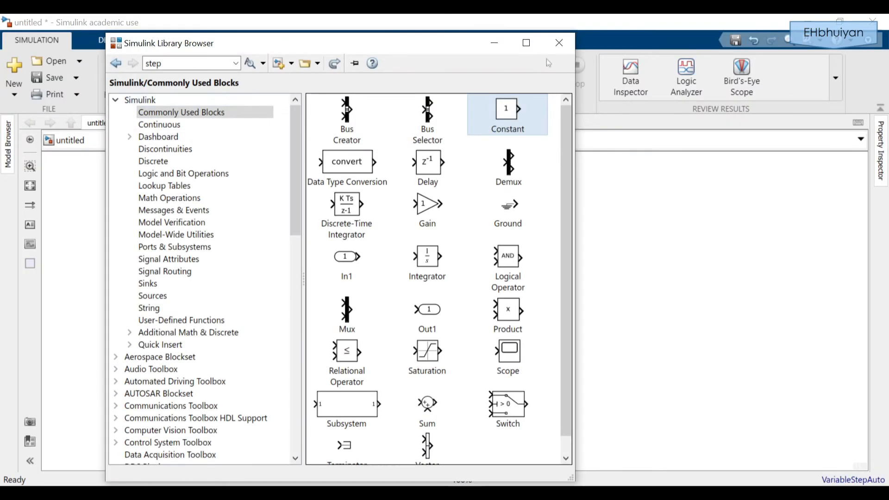
pyautogui.moveTo(507, 114); pyautogui.dragTo(188, 322)
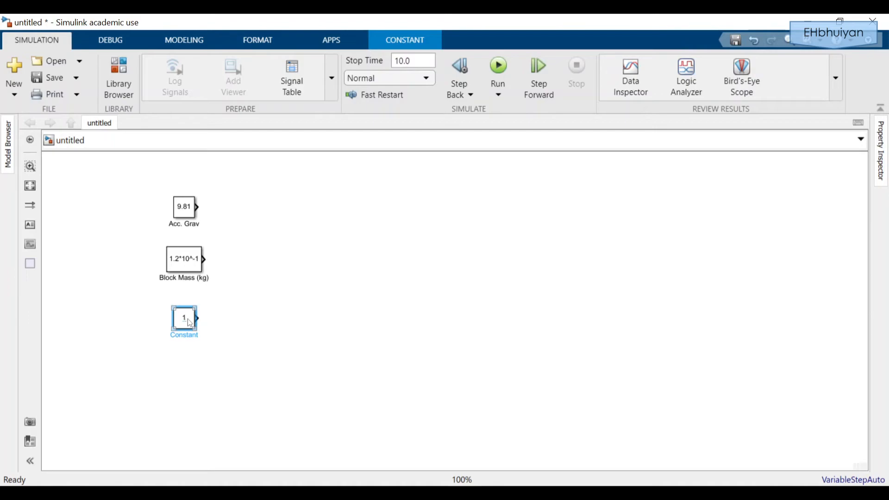
pyautogui.doubleClick(194, 323)
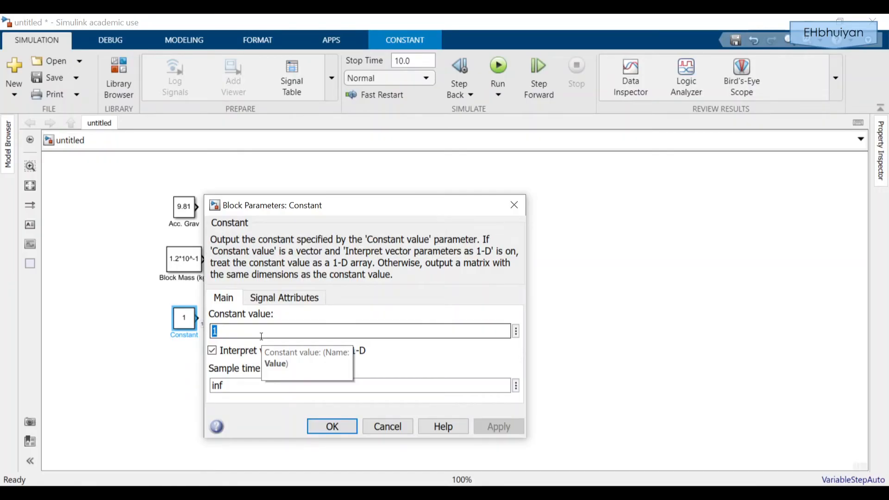
pyautogui.write('8.6*10')
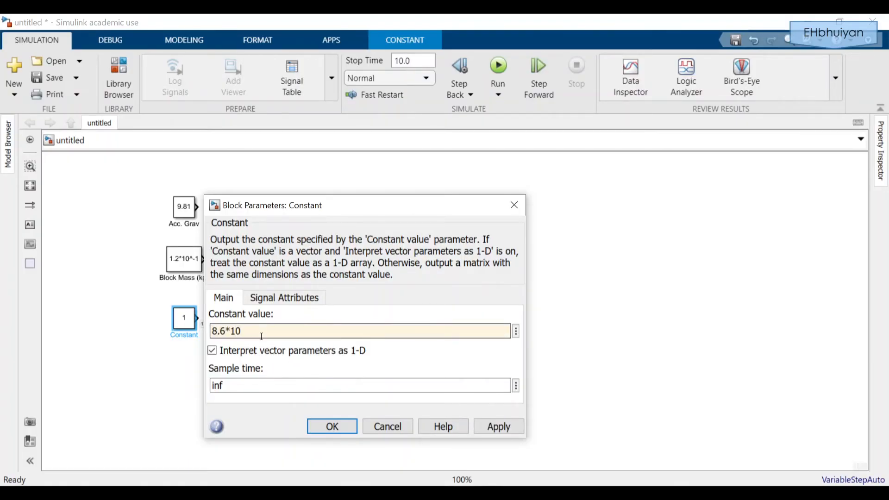
pyautogui.write('^-2')
pyautogui.click(507, 432)
pyautogui.click(330, 426)
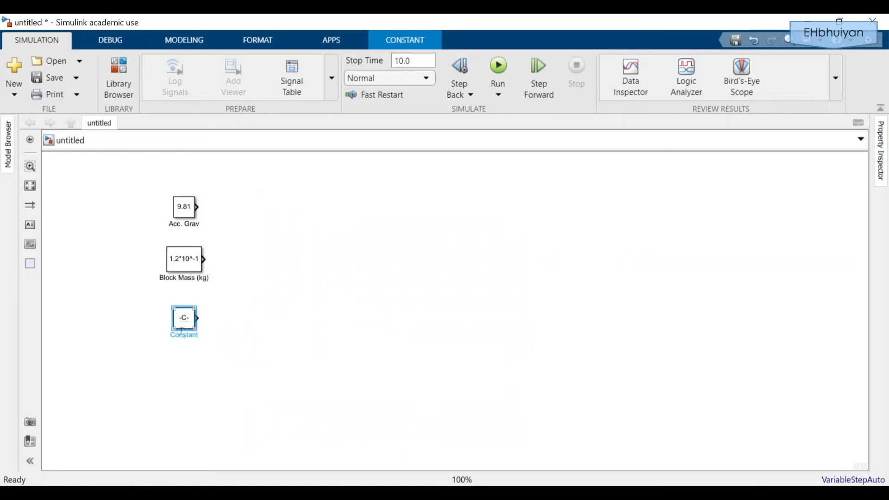
# Enlarge the new Constant block to fit its value and rename it Final Spring Length (m) on two lines.
pyautogui.moveTo(194, 330)
pyautogui.mouseDown()
pyautogui.moveTo(215, 336)
pyautogui.moveTo(194, 331)
pyautogui.mouseUp()
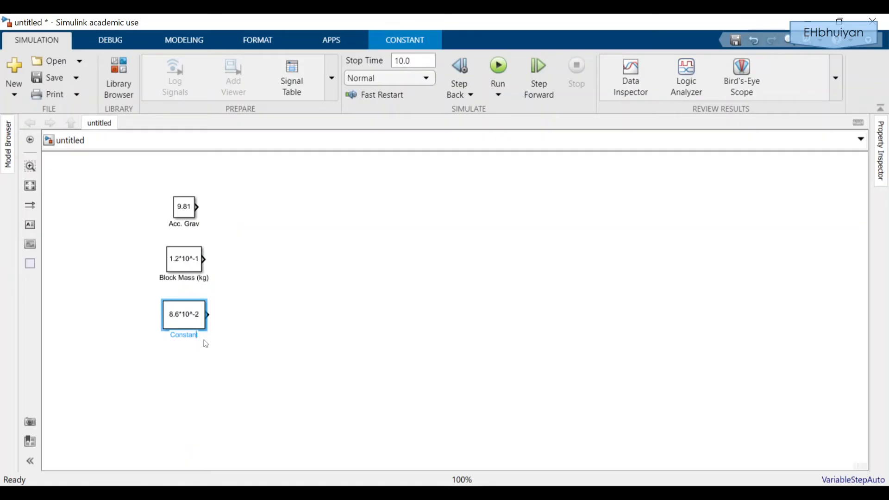
pyautogui.press('BackSpace')
pyautogui.press('BackSpace')
pyautogui.press('BackSpace')
pyautogui.press('BackSpace')
pyautogui.press('BackSpace')
pyautogui.press('BackSpace')
pyautogui.press('BackSpace')
pyautogui.press('BackSpace')
pyautogui.write('Final Spring')
pyautogui.press('Return')
pyautogui.write('Length (m)')
pyautogui.press('Escape')
# Duplicate the Final Spring Length (m) block and align the copy directly below it.
pyautogui.click(184, 371)
pyautogui.hotkey('ctrl', 'v')
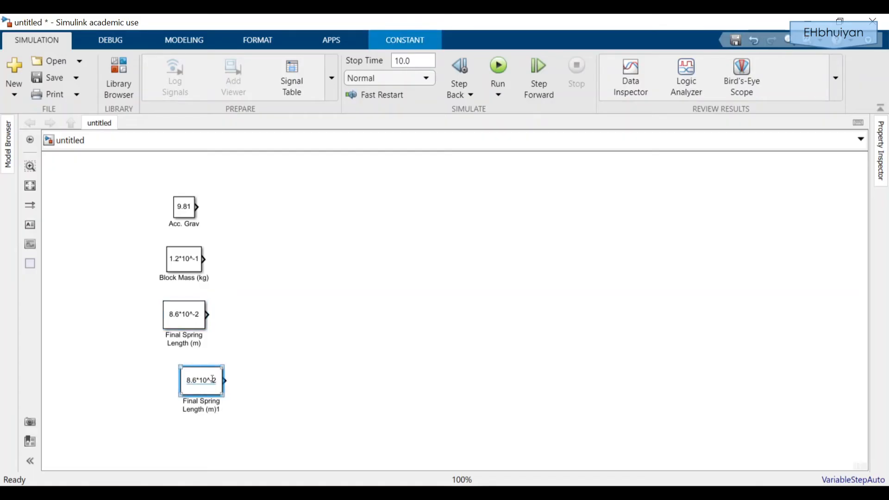
pyautogui.moveTo(211, 377); pyautogui.dragTo(194, 370)
pyautogui.click(242, 383)
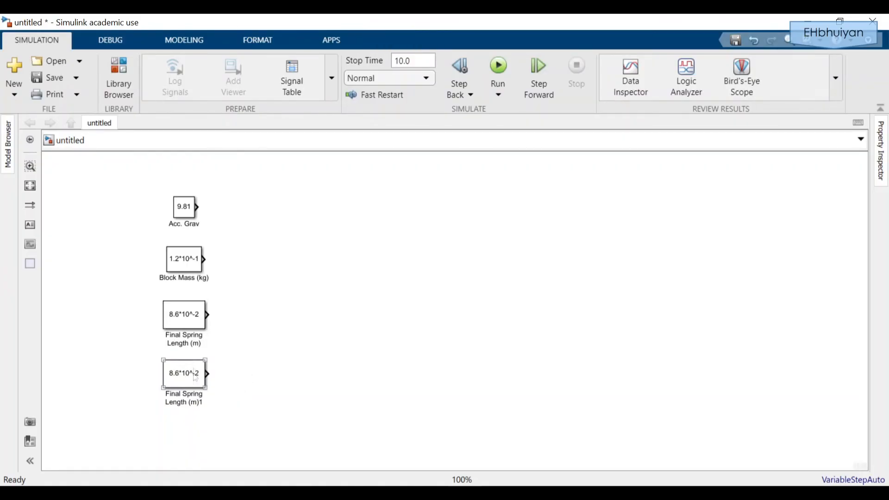
# Set the constant value of the copied Final Spring Length block to 7.6*10^-2.
pyautogui.click(201, 404)
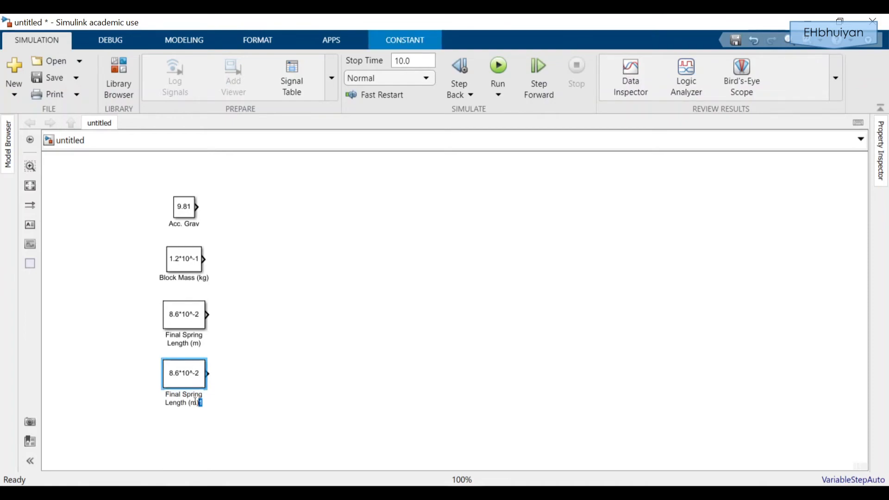
pyautogui.doubleClick(183, 383)
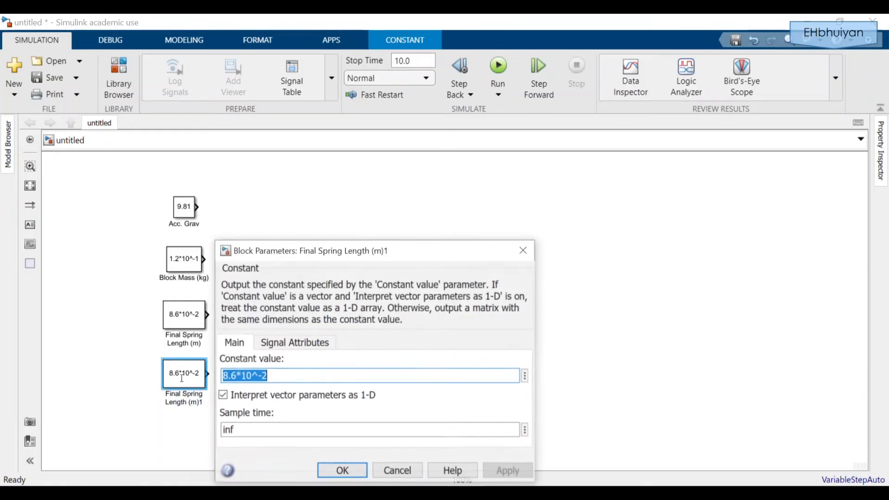
pyautogui.click(229, 377)
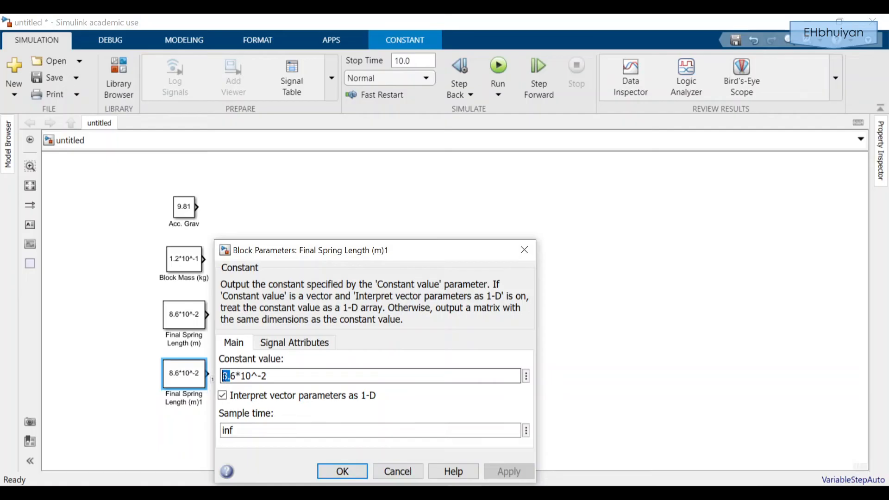
pyautogui.write('7')
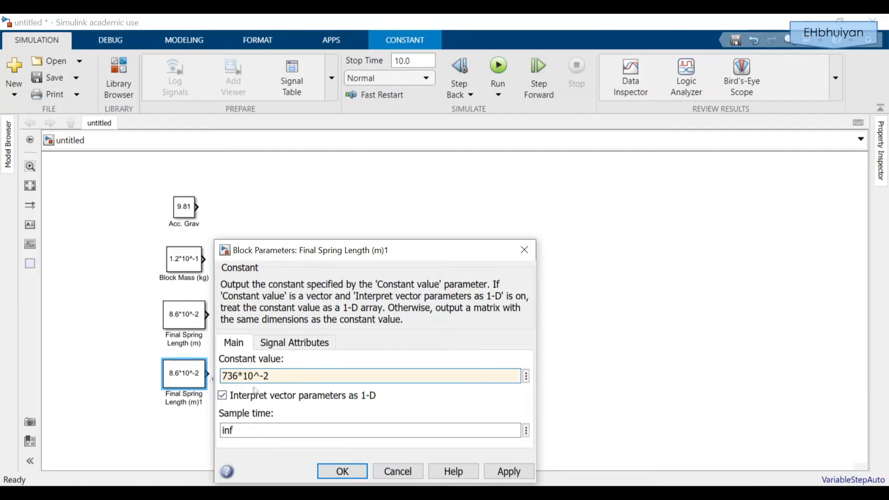
pyautogui.click(507, 474)
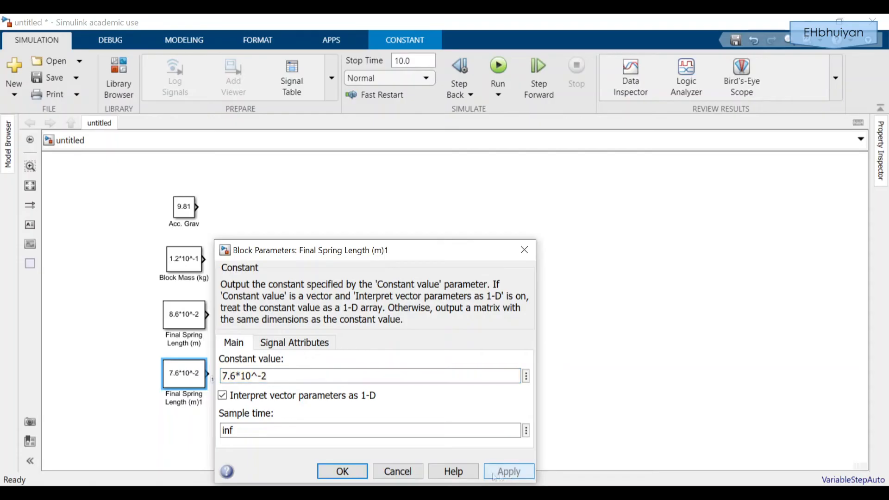
pyautogui.click(342, 473)
# Rename the copied spring length block to Initial Spring Length (m).
pyautogui.moveTo(183, 394); pyautogui.dragTo(165, 394)
pyautogui.write('Initial')
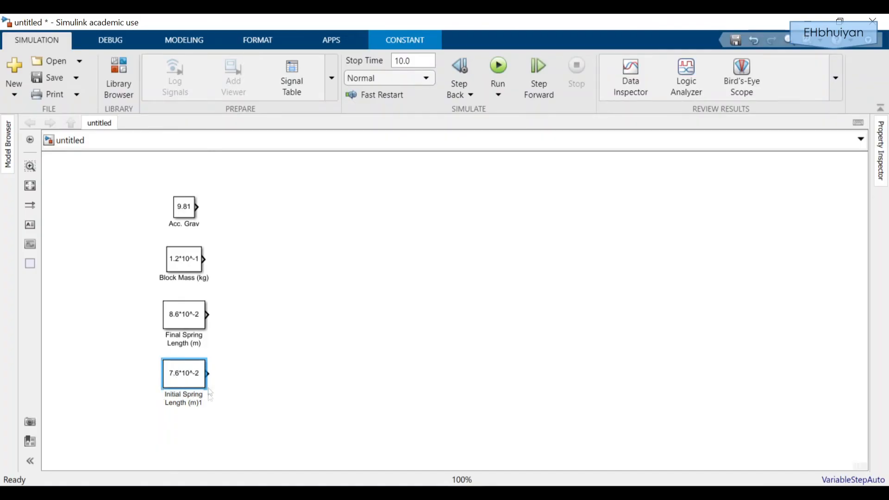
pyautogui.press('BackSpace')
pyautogui.click(243, 385)
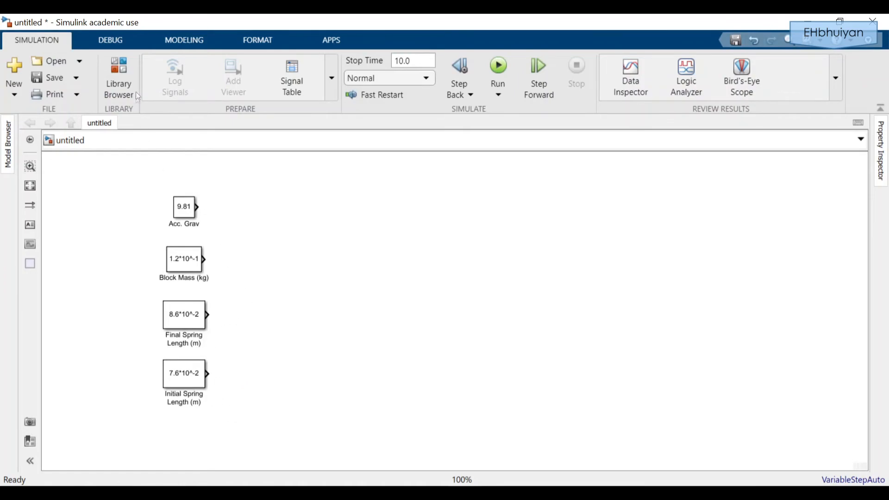
# Add a Sum block beside the spring length constants and set its list of signs to |+-.
pyautogui.click(124, 86)
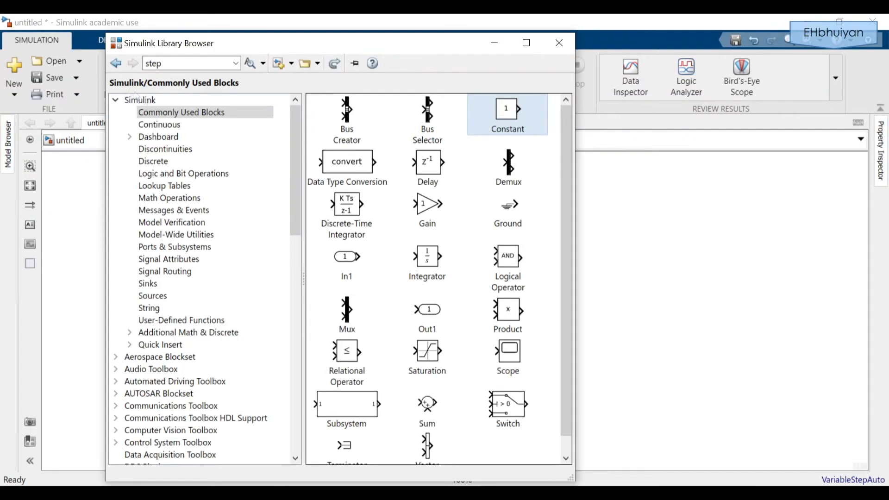
pyautogui.moveTo(425, 403); pyautogui.dragTo(280, 346)
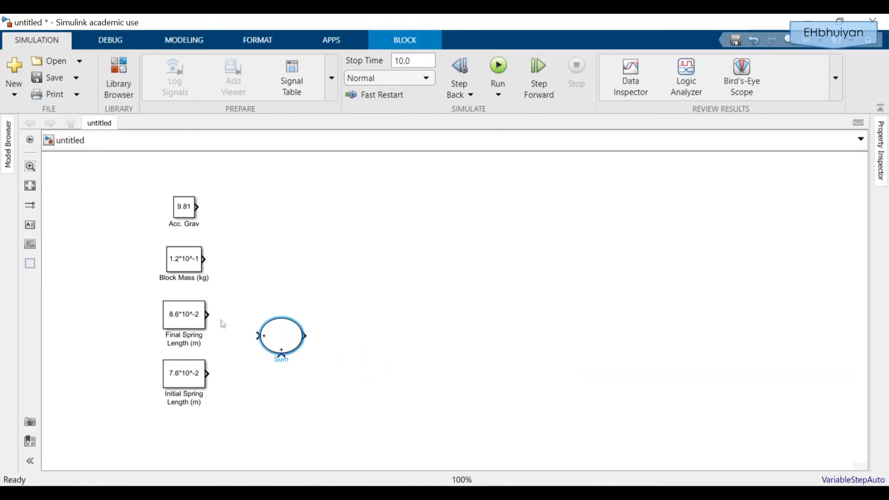
pyautogui.click(281, 343)
pyautogui.doubleClick(286, 339)
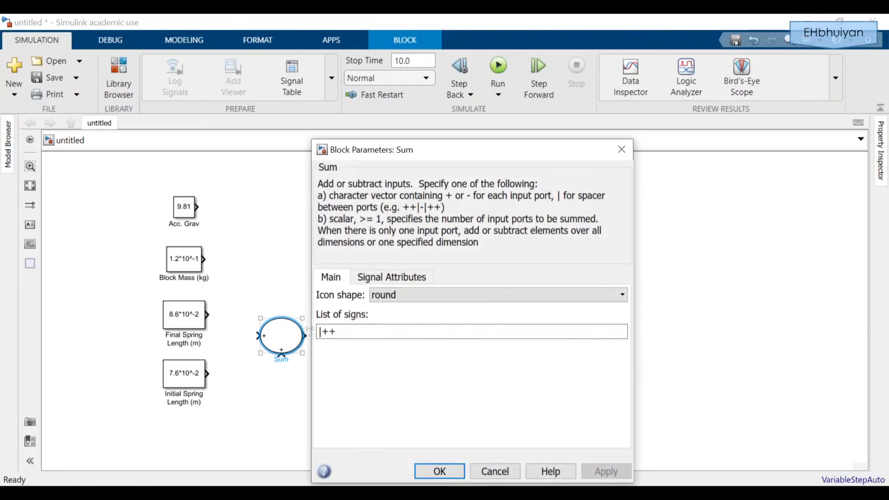
pyautogui.doubleClick(337, 332)
pyautogui.click(337, 331)
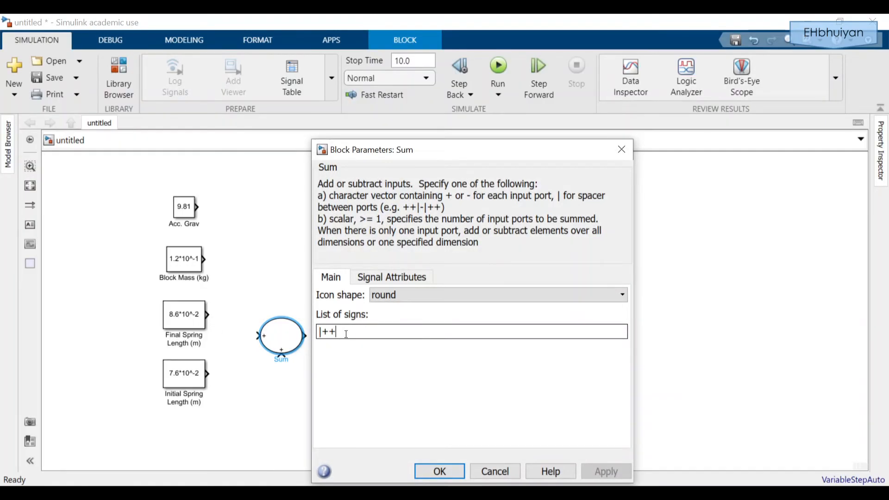
pyautogui.press('BackSpace')
pyautogui.write('-')
pyautogui.click(440, 471)
pyautogui.click(306, 376)
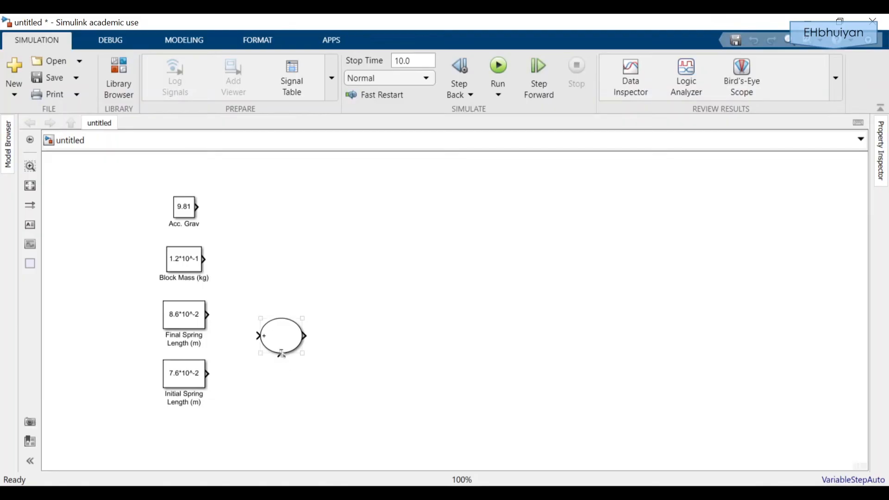
# Connect Final Spring Length to the Sum block's plus input and Initial Spring Length to its minus input.
pyautogui.moveTo(210, 315); pyautogui.dragTo(252, 334)
pyautogui.moveTo(208, 373); pyautogui.dragTo(283, 360)
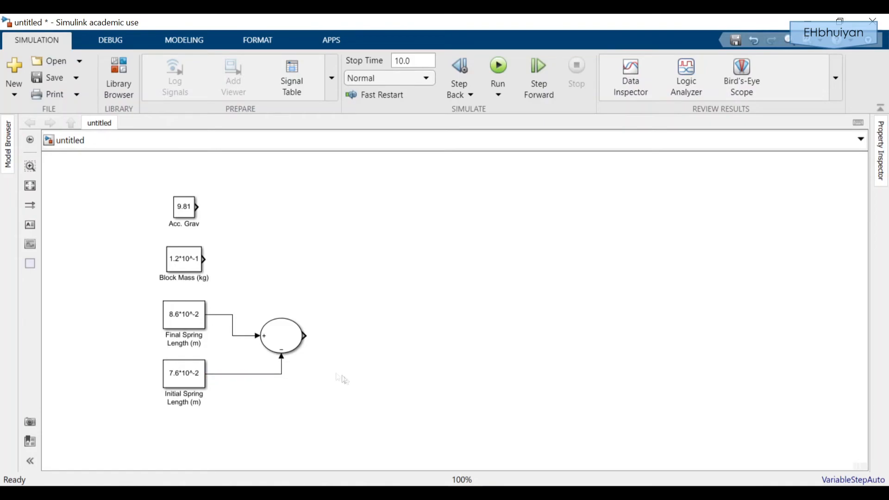
pyautogui.click(182, 324)
pyautogui.click(191, 391)
# Search the block library for product and place a Divide block in line with the Acc. Grav constant.
pyautogui.click(128, 84)
pyautogui.click(209, 63)
pyautogui.write('product')
pyautogui.press('Return')
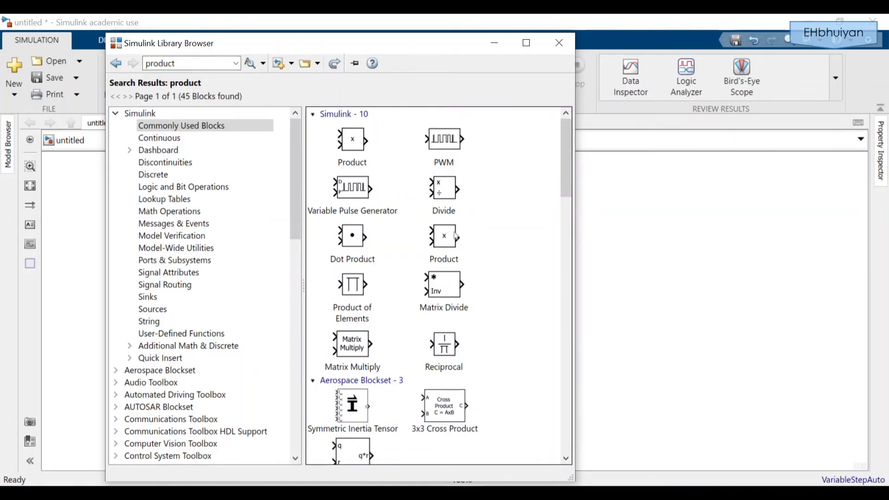
pyautogui.click(446, 190)
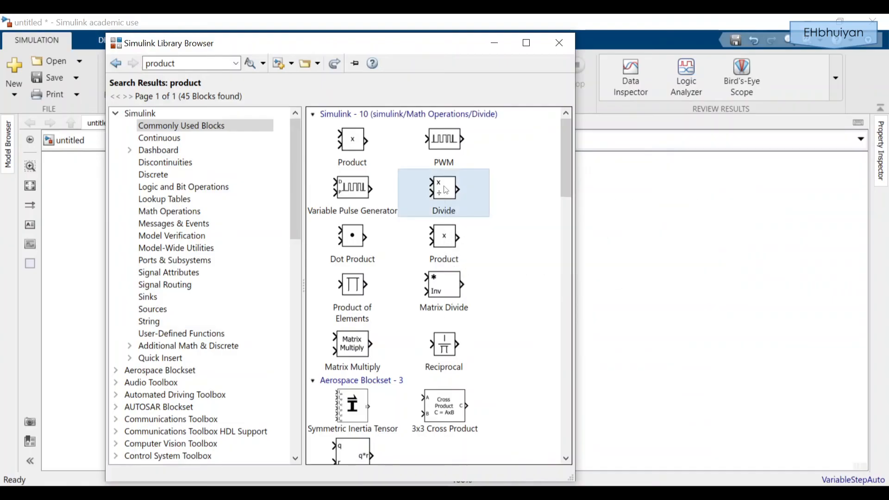
pyautogui.moveTo(446, 194); pyautogui.dragTo(287, 213)
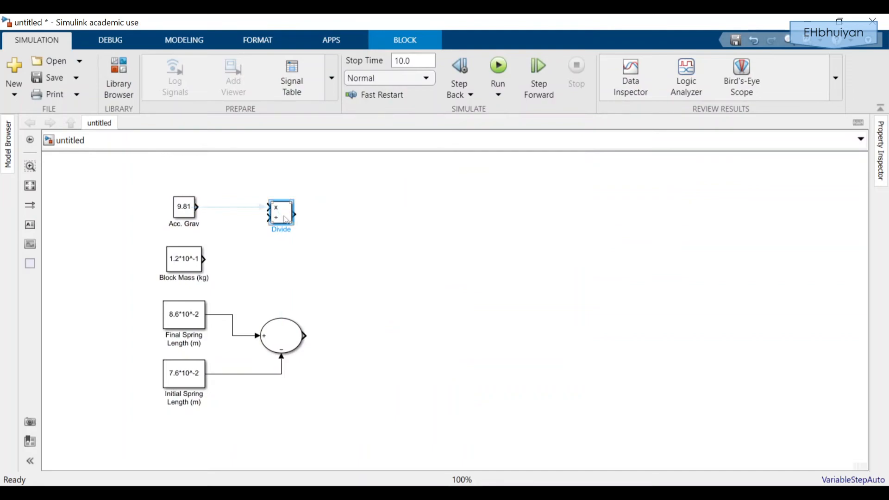
# Set the Divide block's number of inputs to **/.
pyautogui.doubleClick(284, 214)
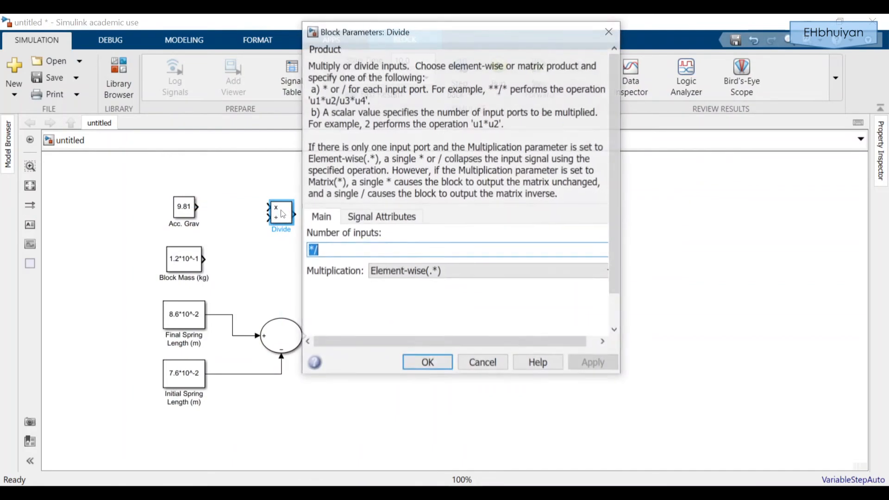
pyautogui.click(314, 250)
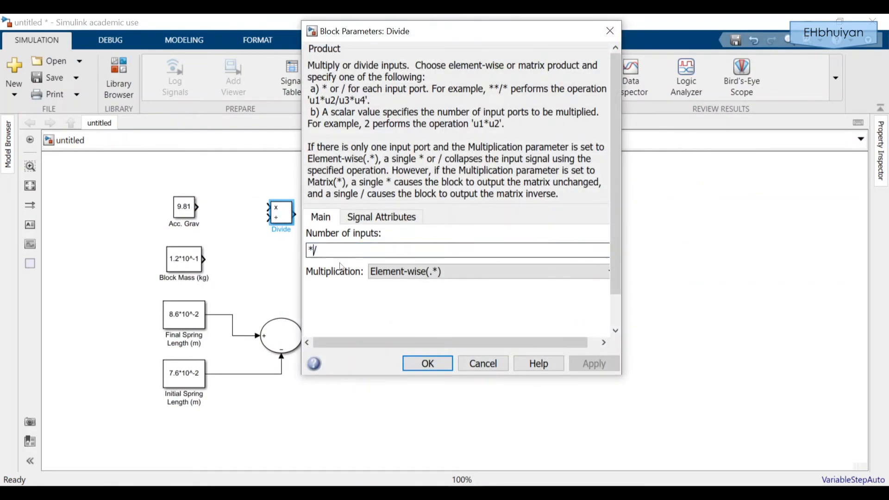
pyautogui.write('*')
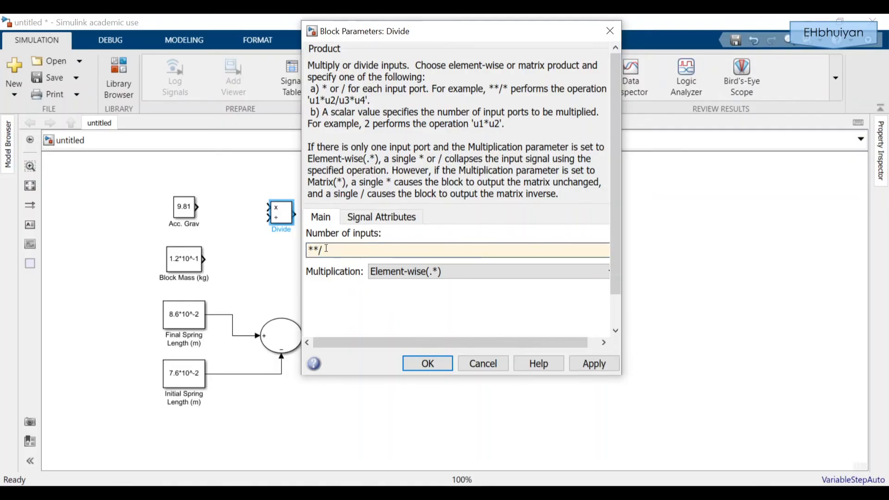
pyautogui.click(593, 363)
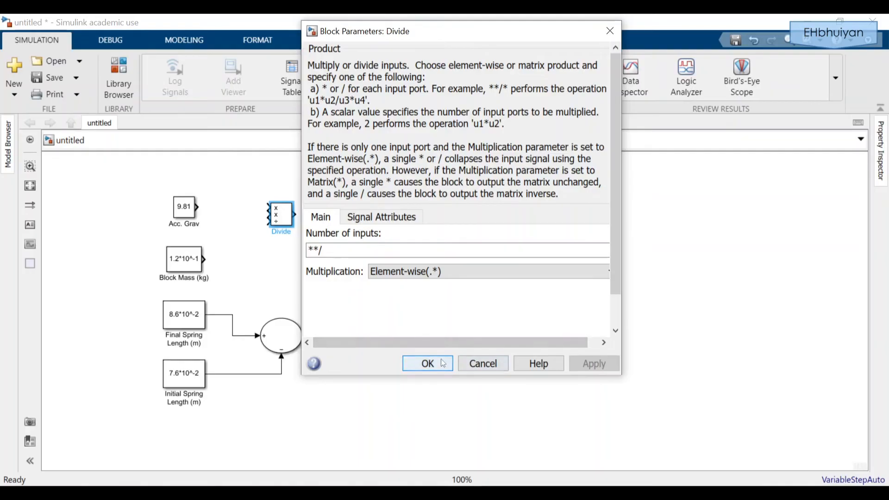
pyautogui.click(426, 363)
pyautogui.click(396, 288)
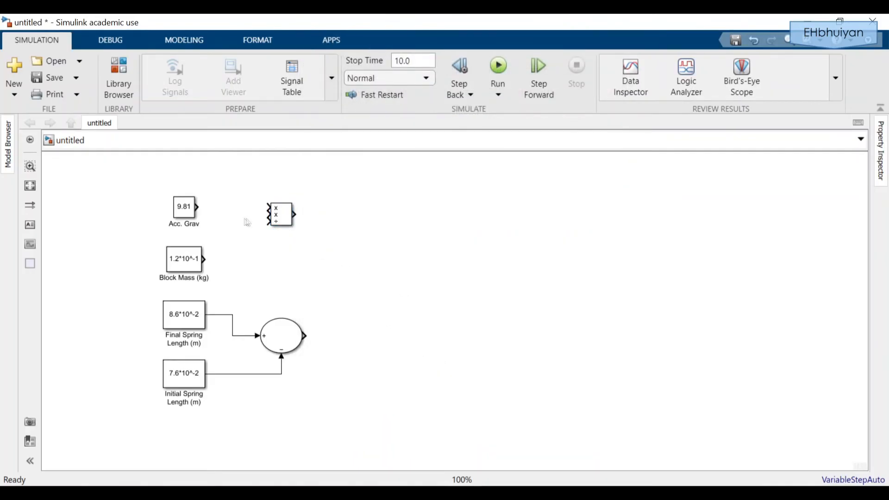
# Connect Acc. Grav and Block Mass to the Divide block's multiply inputs and the Sum output to its divide input.
pyautogui.moveTo(198, 207); pyautogui.dragTo(262, 208)
pyautogui.moveTo(206, 258); pyautogui.dragTo(260, 216)
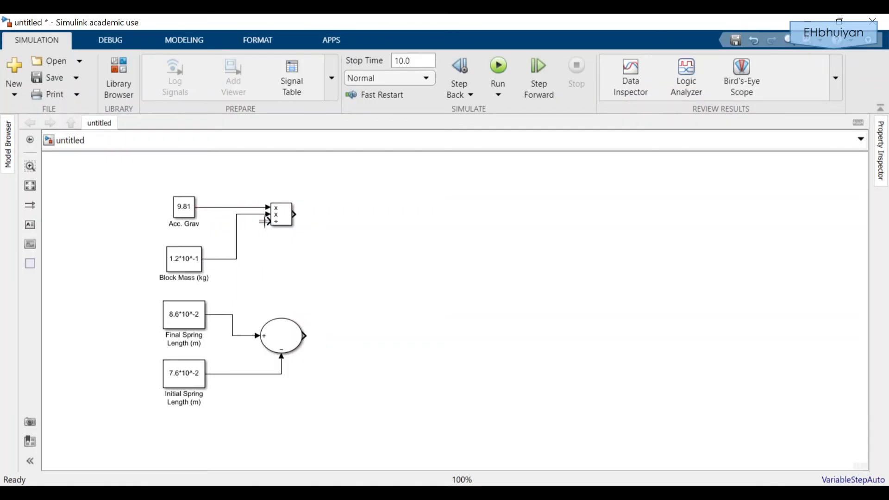
pyautogui.click(275, 326)
pyautogui.moveTo(306, 335); pyautogui.dragTo(267, 224)
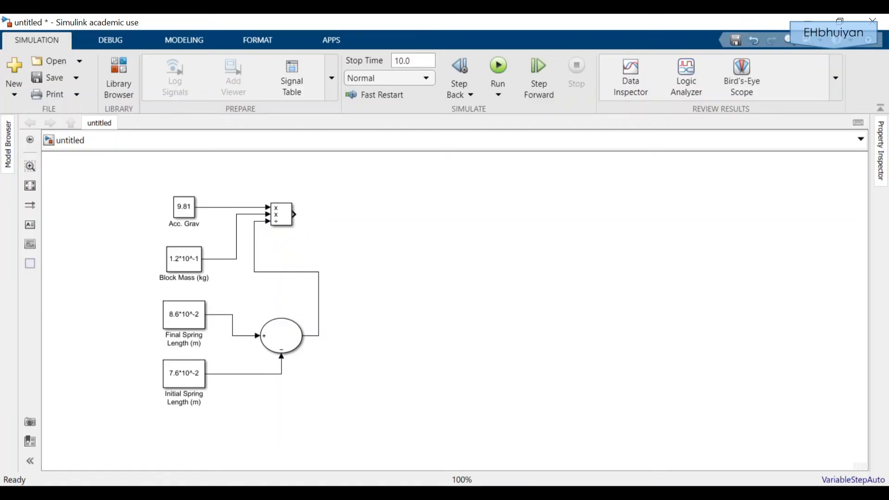
pyautogui.click(526, 494)
# Add a Display block from the Sinks library and connect the Divide block's output to it.
pyautogui.click(118, 82)
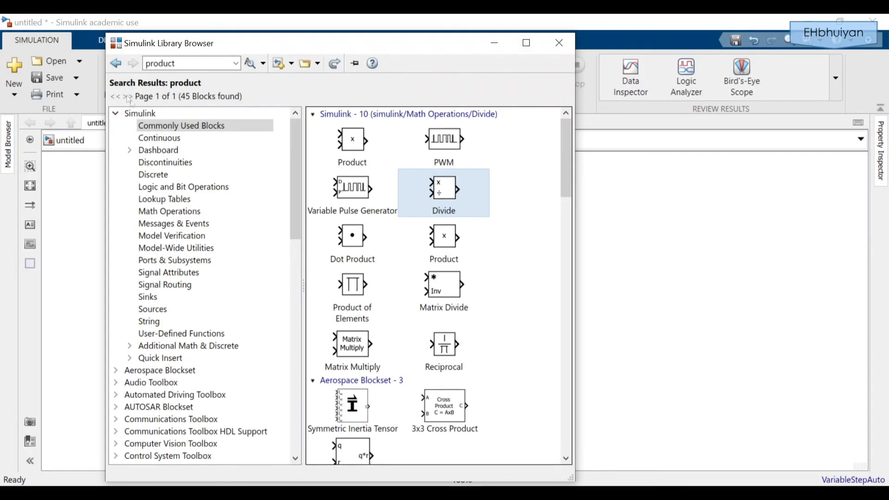
pyautogui.click(167, 299)
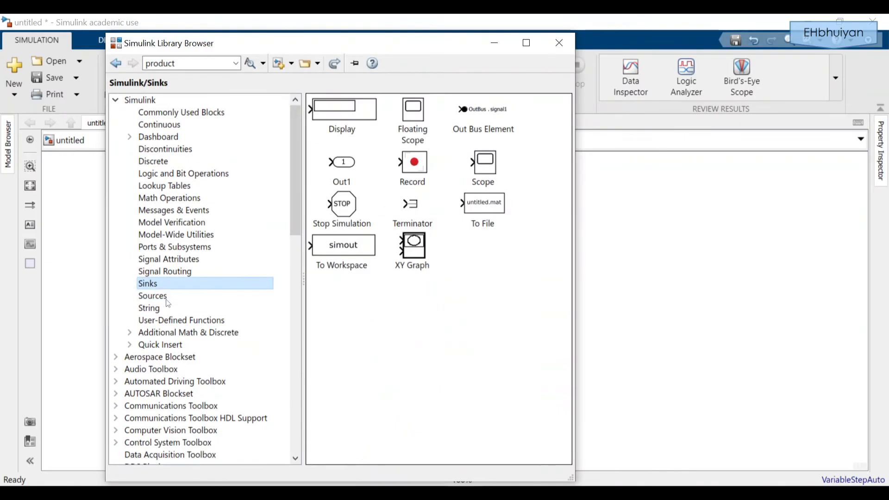
pyautogui.moveTo(346, 116); pyautogui.dragTo(387, 217)
pyautogui.click(298, 209)
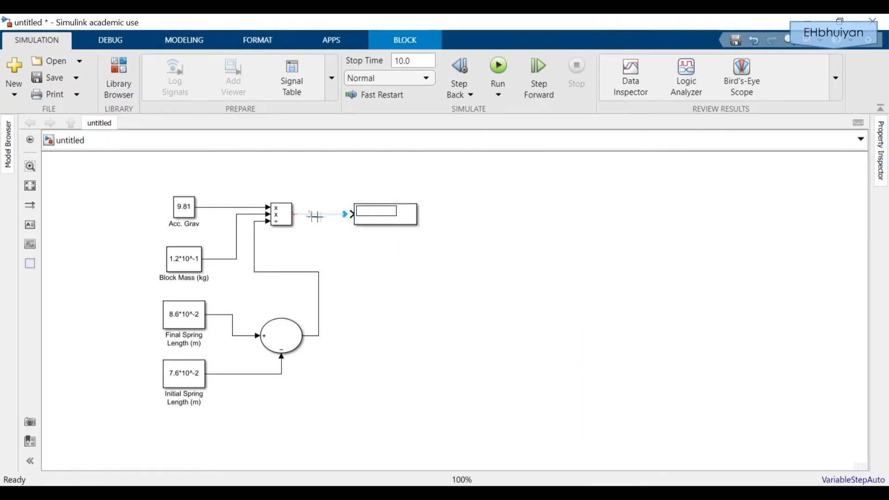
# Rename the Display block to Spring Constant (k).
pyautogui.click(394, 226)
pyautogui.click(396, 230)
pyautogui.doubleClick(388, 231)
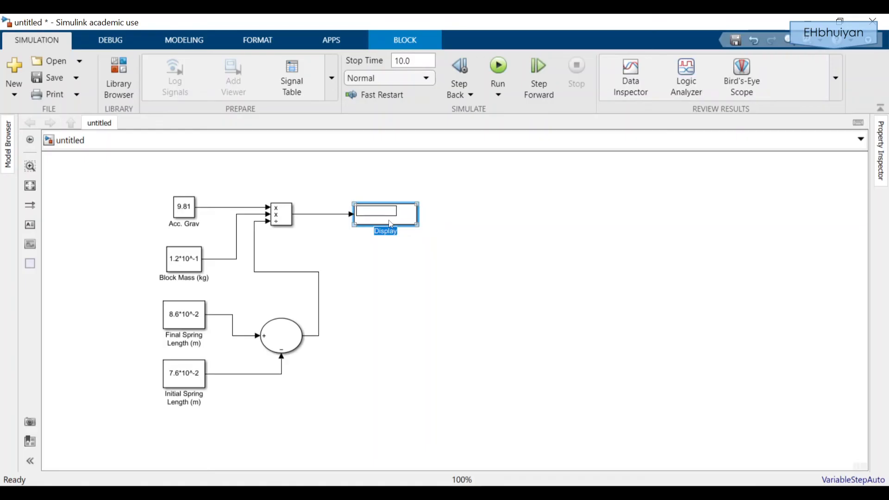
pyautogui.write('Spring Constant (k)')
pyautogui.click(391, 224)
pyautogui.click(499, 307)
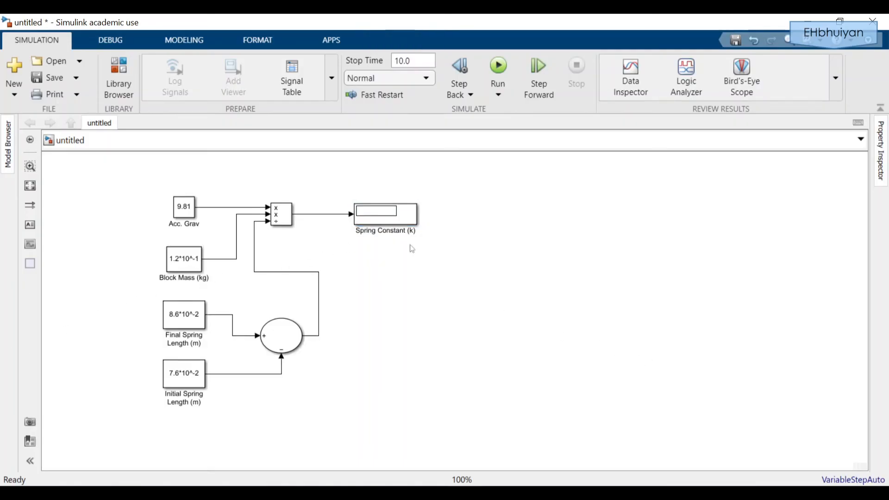
# Add the unit (N/m) on a second line of the Spring Constant (k) block name.
pyautogui.click(416, 230)
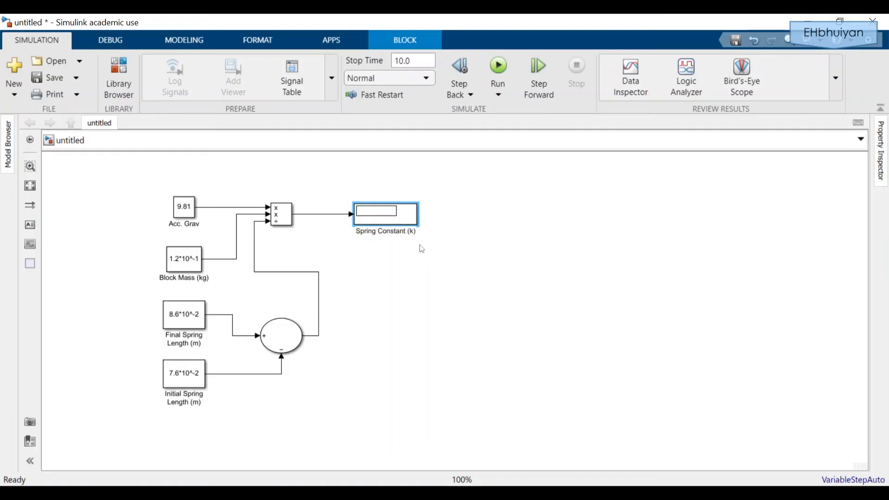
pyautogui.press('Return')
pyautogui.click(189, 214)
pyautogui.click(183, 264)
pyautogui.click(192, 322)
pyautogui.click(432, 267)
pyautogui.click(433, 272)
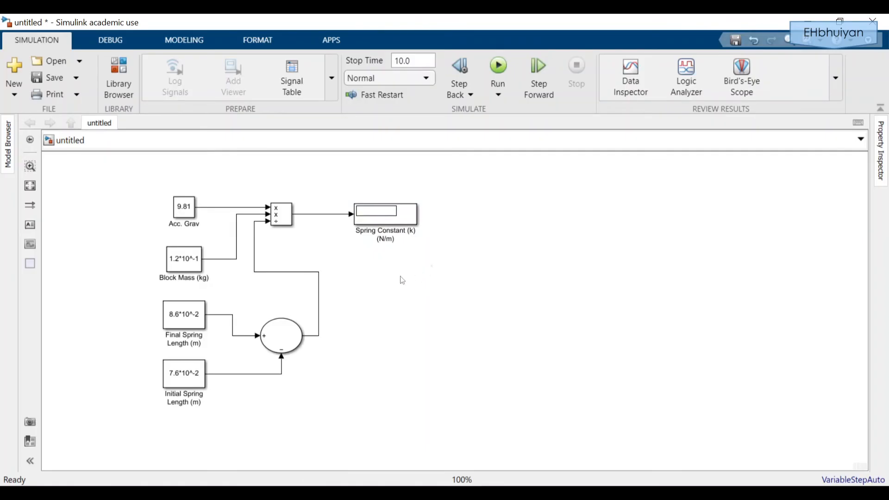
# Run the simulation to calculate the spring constant.
pyautogui.click(499, 67)
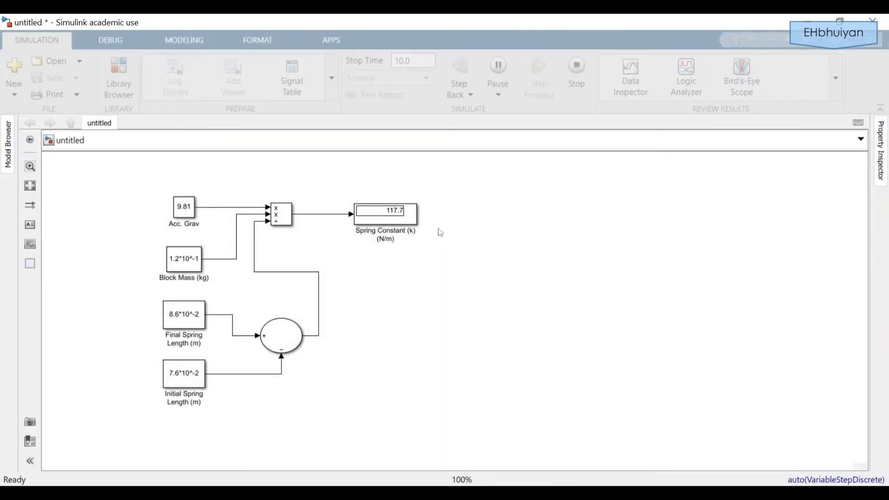
pyautogui.click(418, 224)
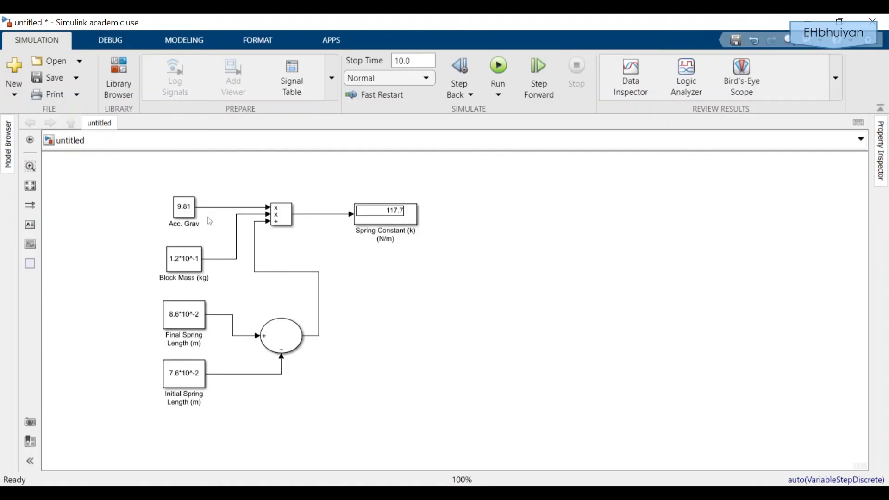
# Shift the Acc. Grav block slightly to the left and give it an orange background.
pyautogui.moveTo(191, 209); pyautogui.dragTo(180, 207)
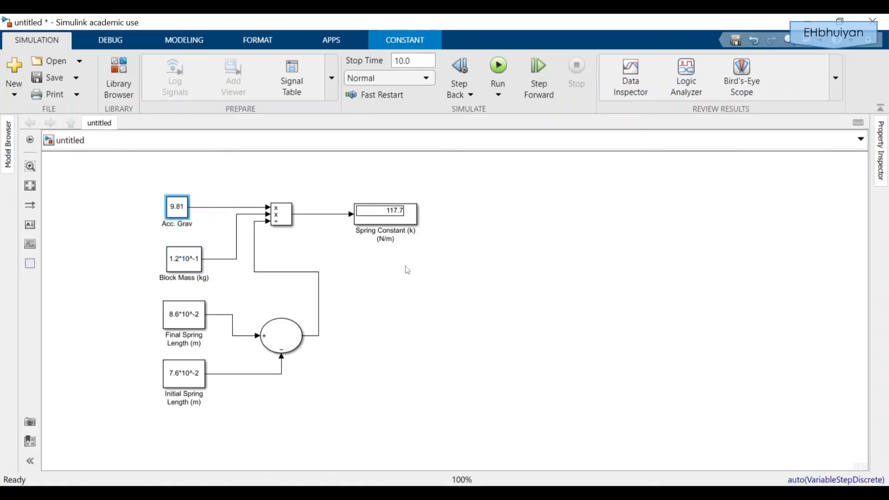
pyautogui.click(64, 218)
pyautogui.click(183, 208)
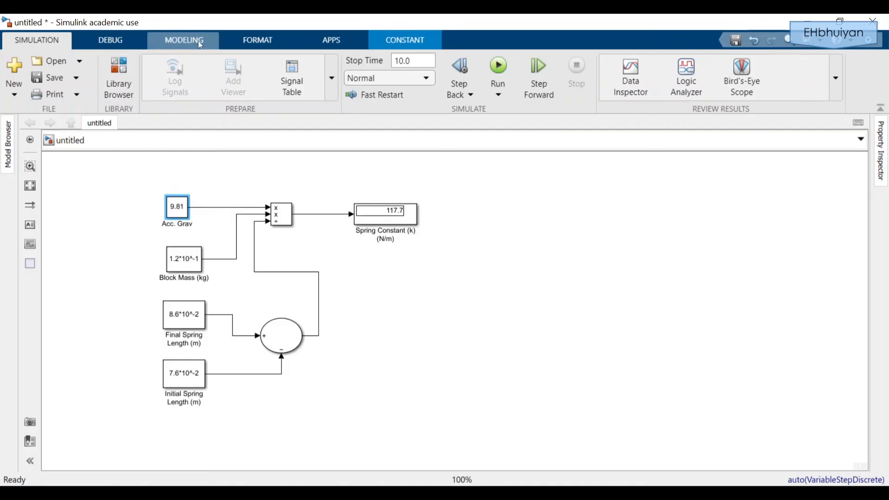
pyautogui.click(243, 43)
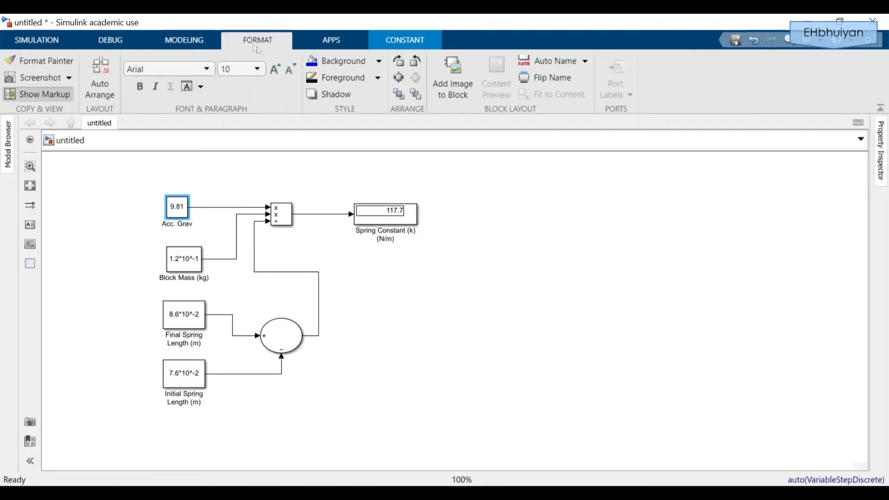
pyautogui.click(377, 65)
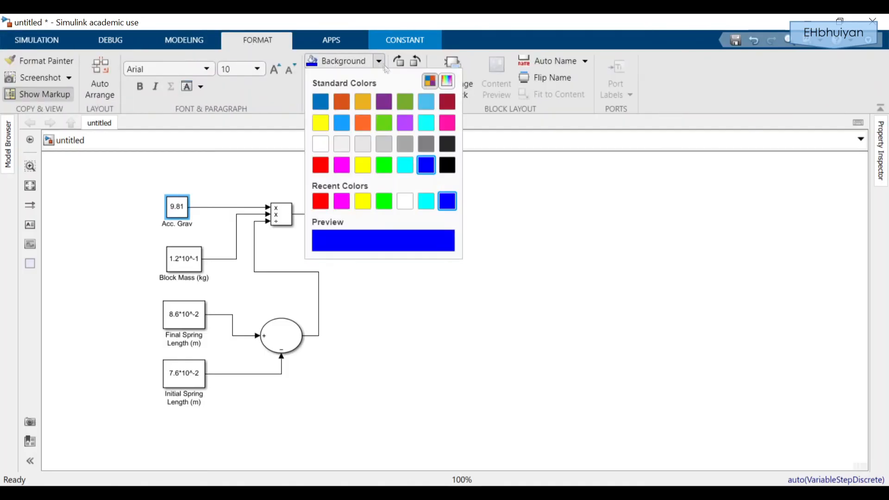
pyautogui.click(370, 126)
# Give the Block Mass (kg) block a green background.
pyautogui.click(186, 265)
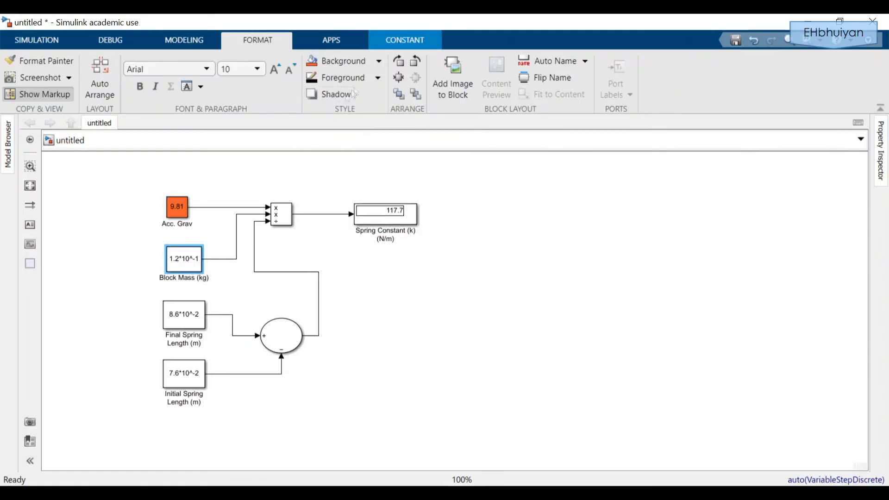
pyautogui.click(378, 61)
pyautogui.click(385, 123)
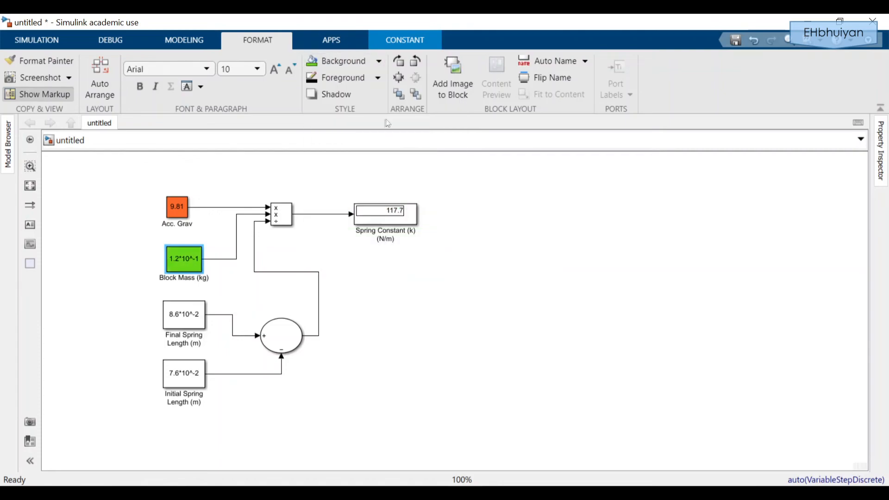
# Set the Final Spring Length block's background to yellow and the Initial Spring Length block's background to cyan.
pyautogui.click(180, 323)
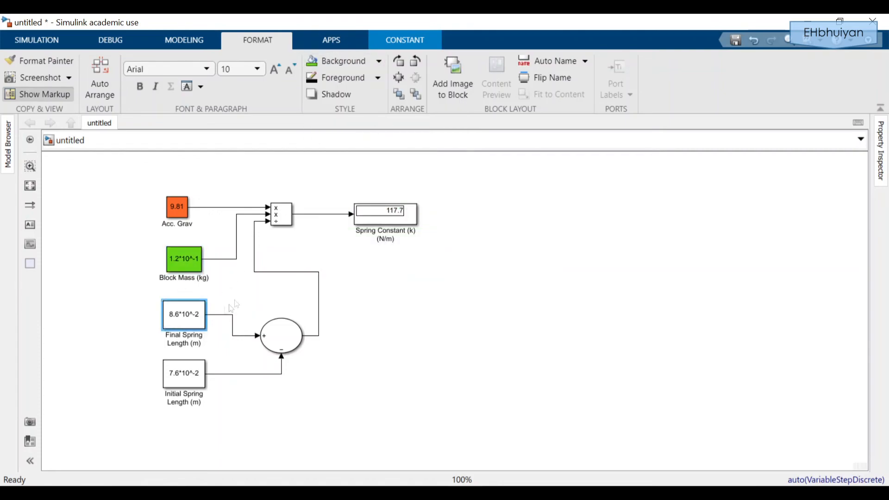
pyautogui.click(378, 61)
pyautogui.click(363, 165)
pyautogui.click(199, 377)
pyautogui.click(379, 61)
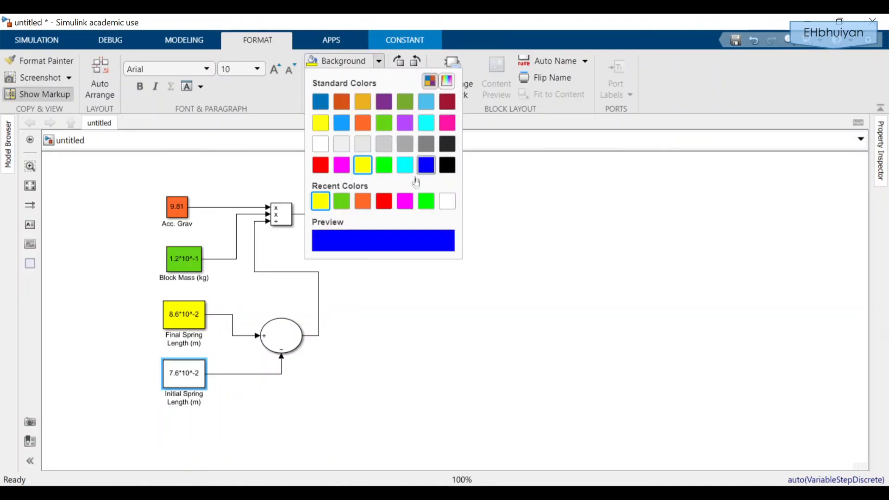
pyautogui.click(406, 165)
# Give the Sum block a blue background and the Divide block a pink background.
pyautogui.click(284, 340)
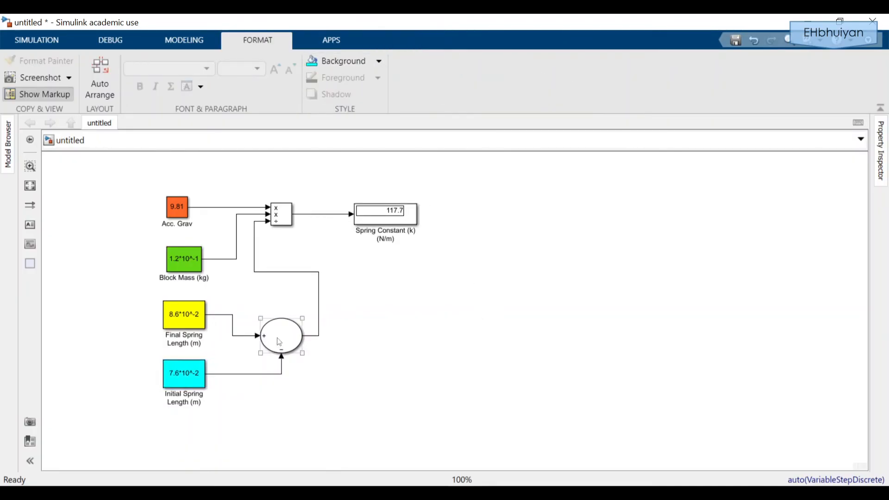
pyautogui.click(378, 61)
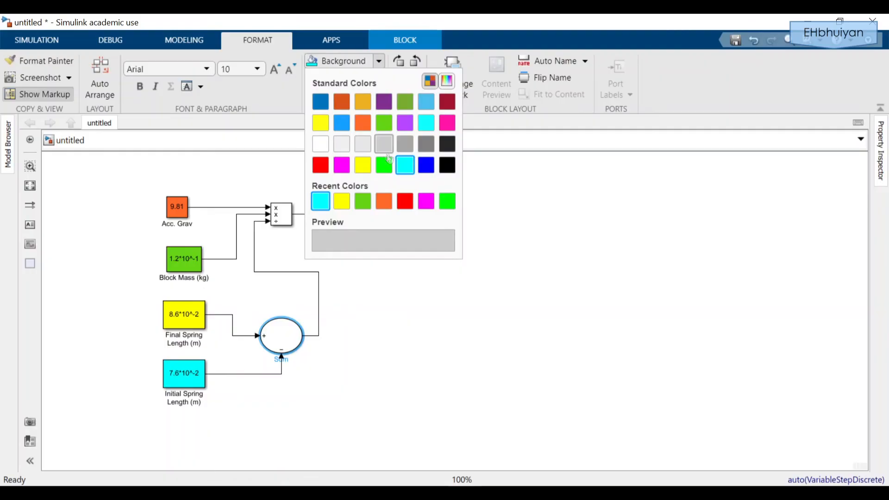
pyautogui.click(342, 122)
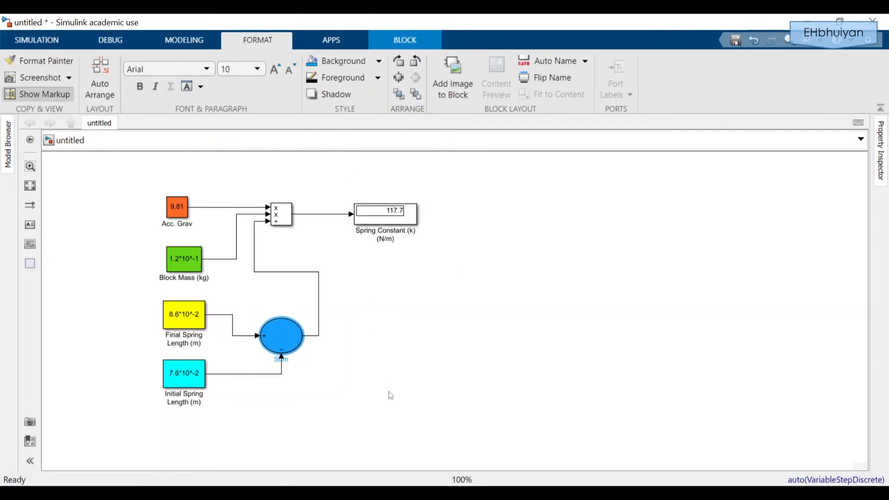
pyautogui.click(297, 252)
pyautogui.click(281, 214)
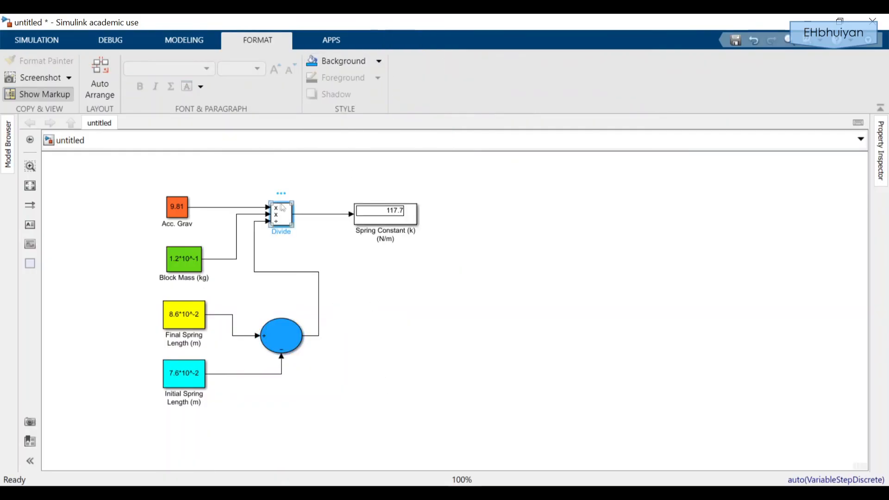
pyautogui.click(379, 61)
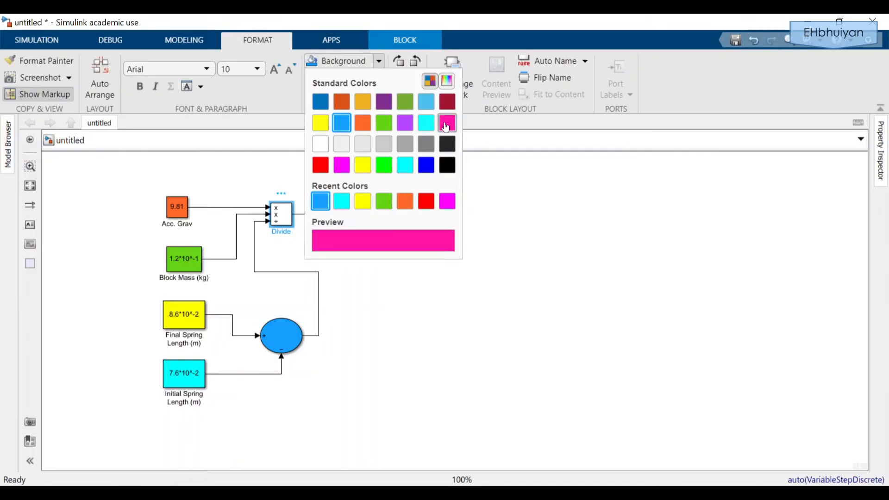
pyautogui.click(446, 125)
# Set the background of the Spring Constant (k) display block to olive green.
pyautogui.click(411, 216)
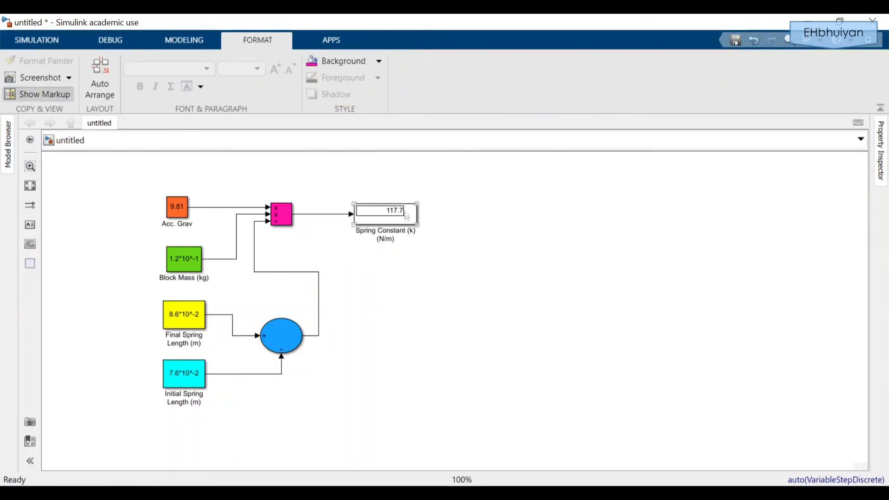
pyautogui.click(378, 62)
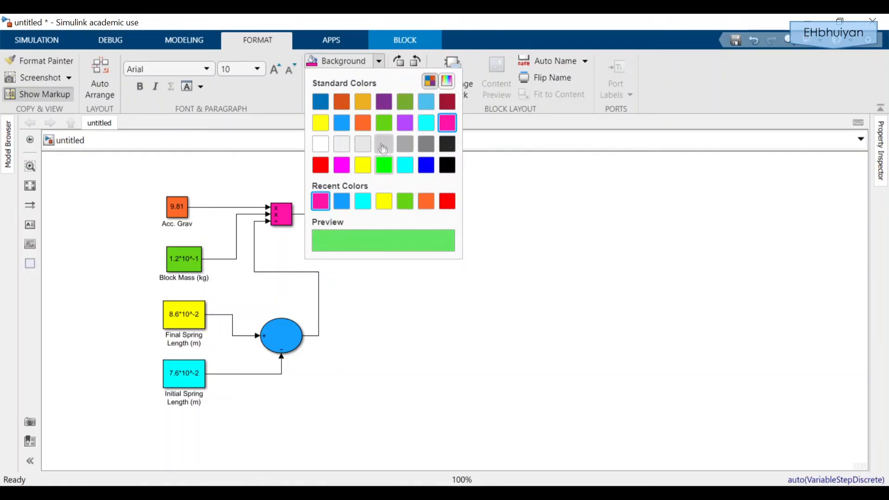
pyautogui.click(401, 106)
pyautogui.click(509, 271)
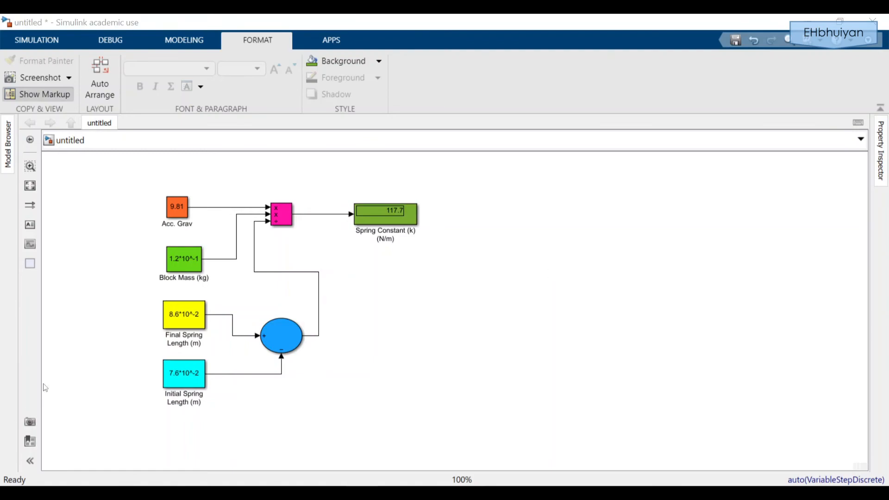
# Delete all blocks and signal lines of the spring constant model to empty the canvas.
pyautogui.click(300, 436)
pyautogui.moveTo(127, 165); pyautogui.dragTo(445, 451)
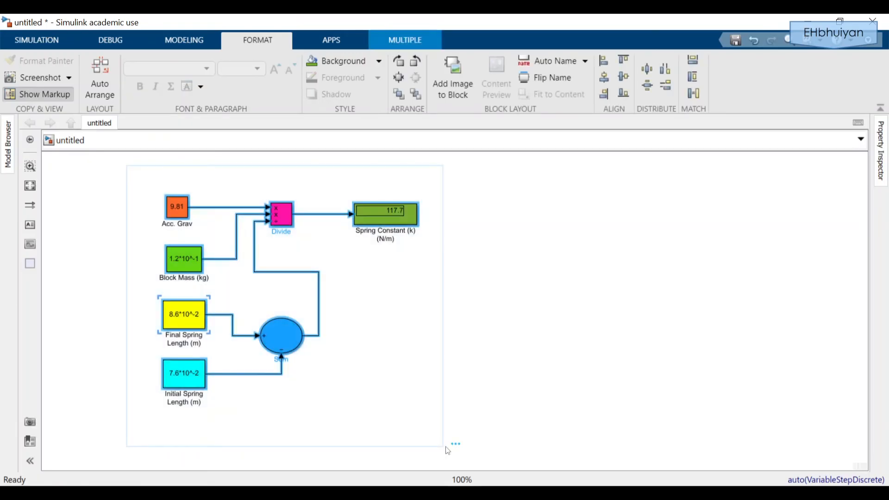
pyautogui.press('Delete')
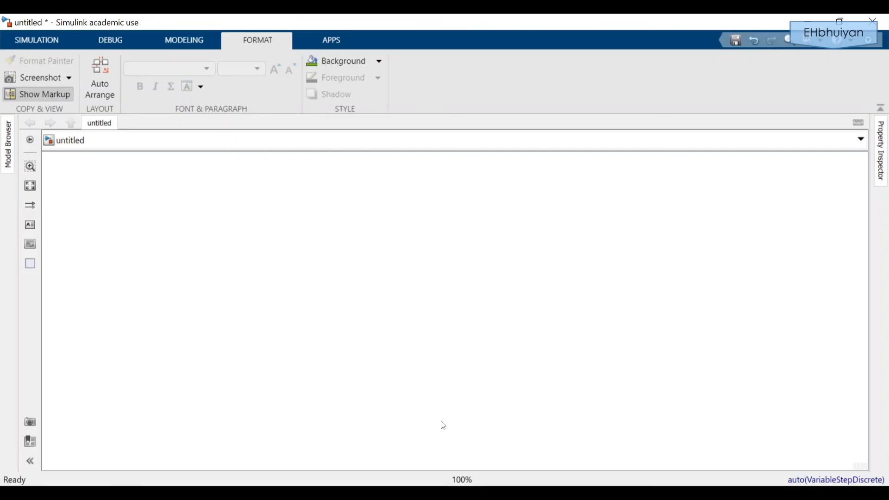
# Add a Pulse Generator block from the Simulink Sources library to the empty model.
pyautogui.click(46, 40)
pyautogui.click(122, 73)
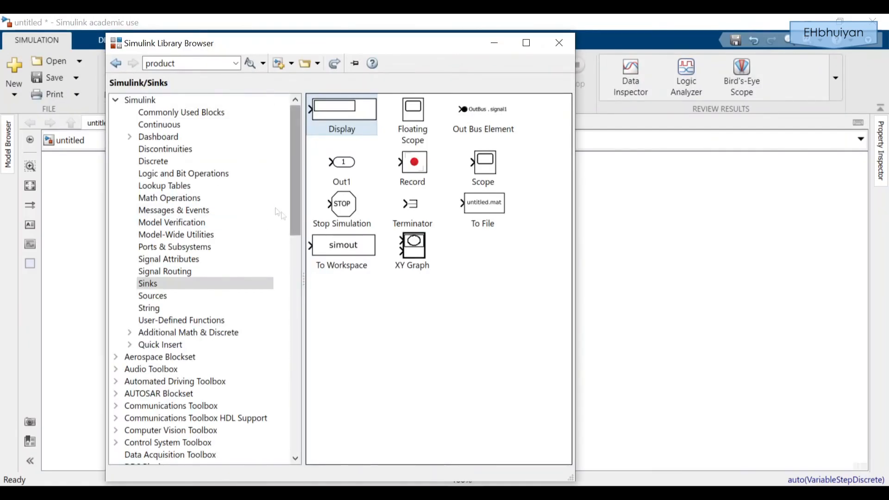
pyautogui.click(199, 303)
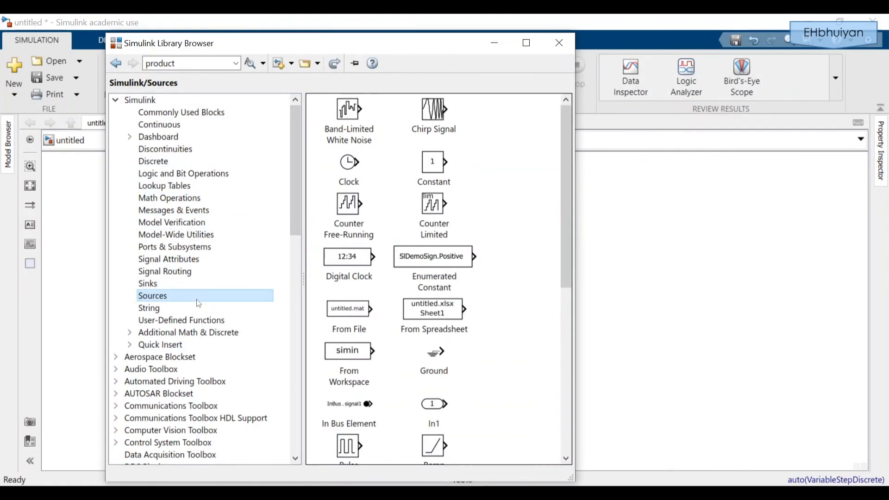
pyautogui.scroll(-3, 433, 204)
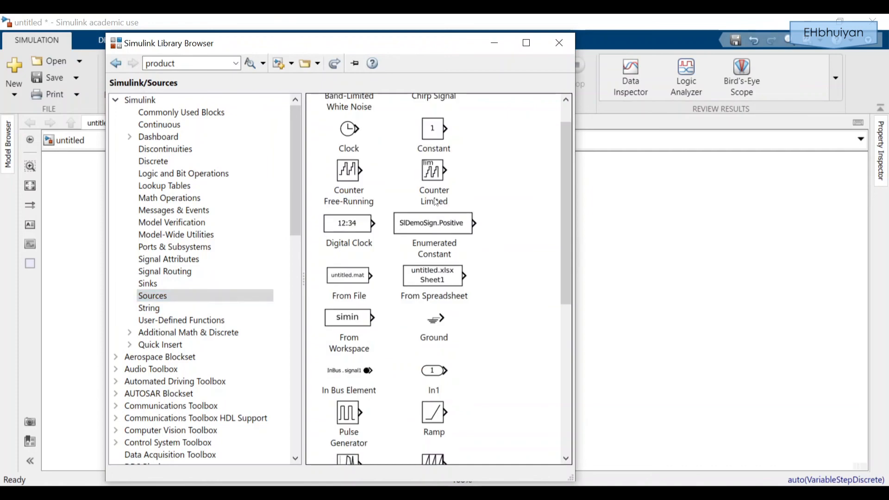
pyautogui.scroll(-3, 434, 204)
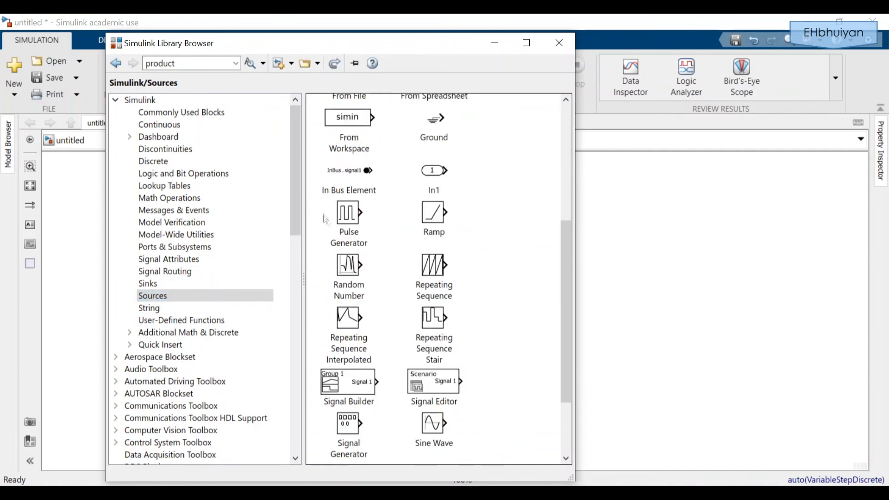
pyautogui.moveTo(354, 222); pyautogui.dragTo(262, 226)
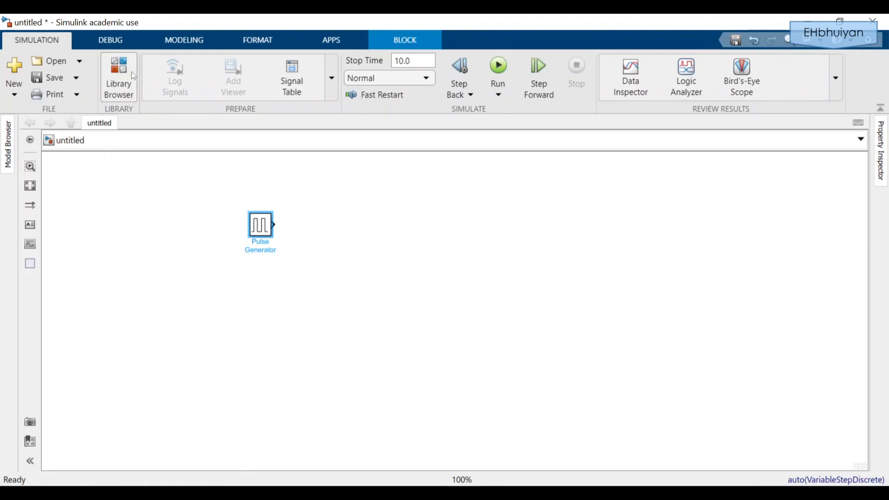
# Search the block library for "sine" and place a Sine Wave block directly below the Pulse Generator.
pyautogui.click(128, 80)
pyautogui.click(155, 65)
pyautogui.click(155, 65)
pyautogui.doubleClick(185, 62)
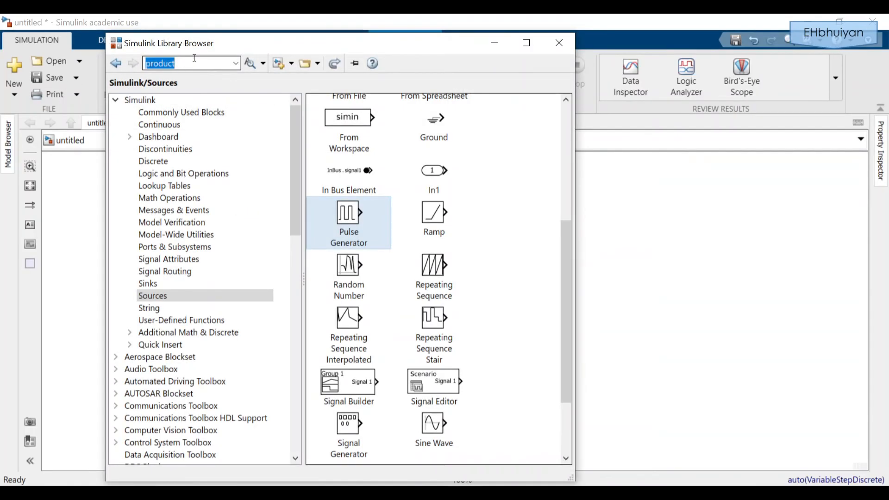
pyautogui.write('sine')
pyautogui.press('Return')
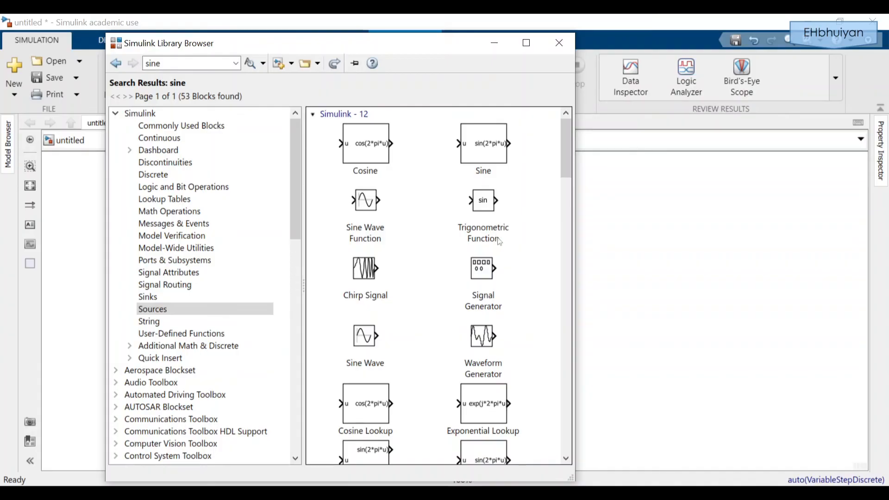
pyautogui.moveTo(491, 212)
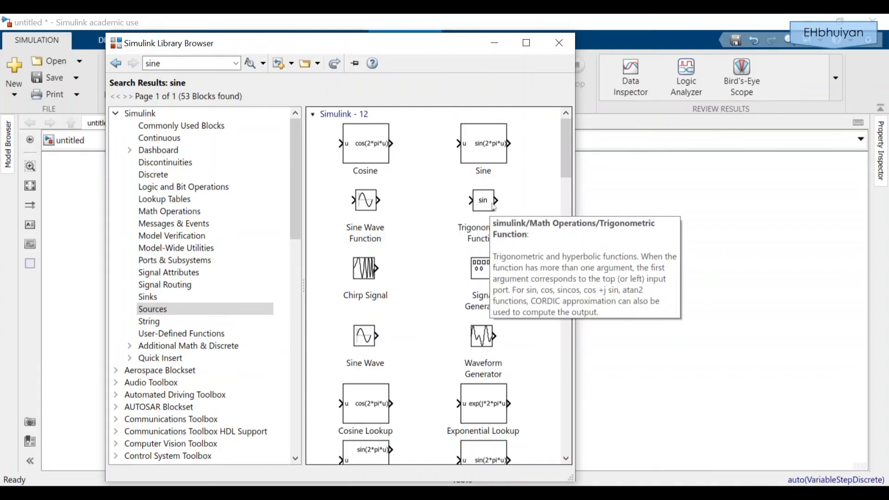
pyautogui.moveTo(360, 241)
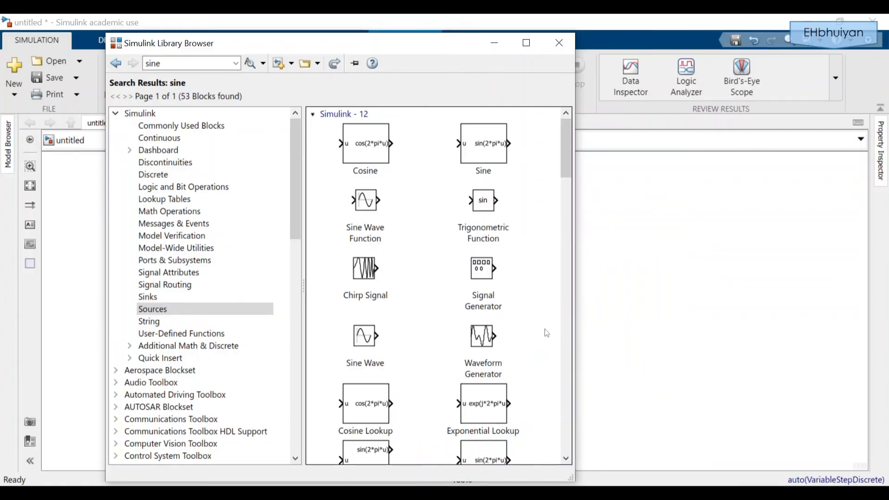
pyautogui.scroll(-1, 547, 333)
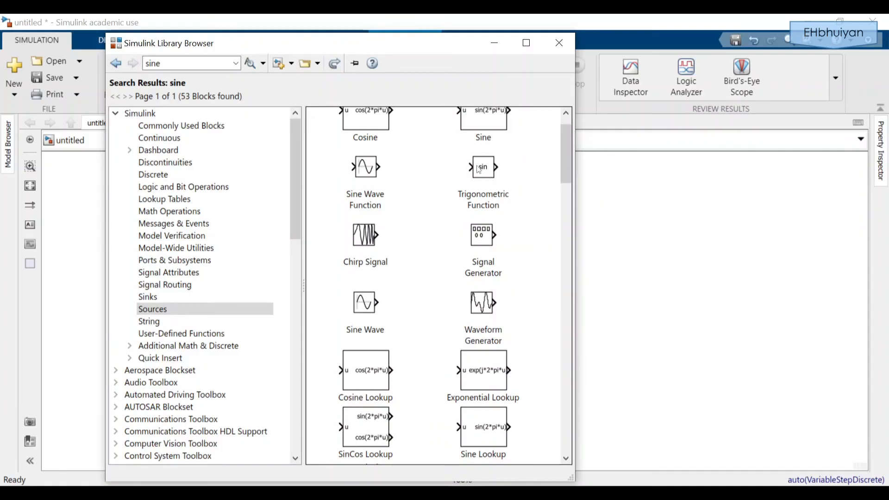
pyautogui.moveTo(479, 170)
pyautogui.moveTo(407, 202)
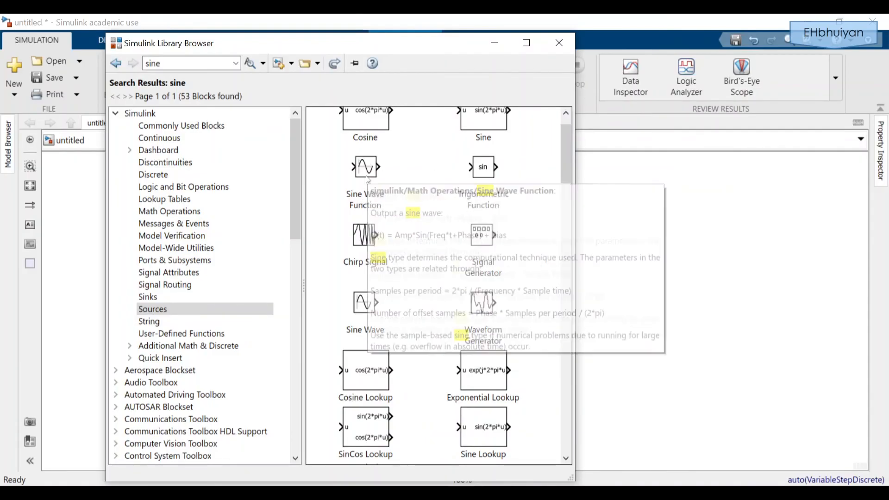
pyautogui.click(363, 305)
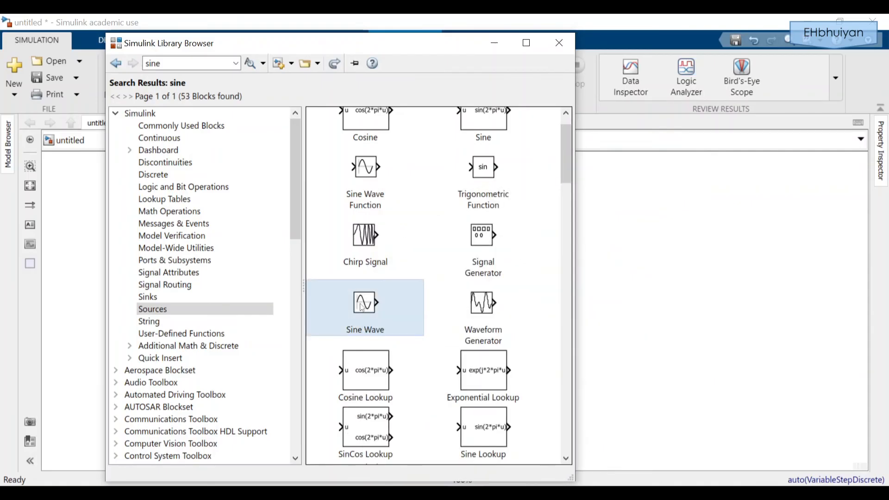
pyautogui.moveTo(361, 309)
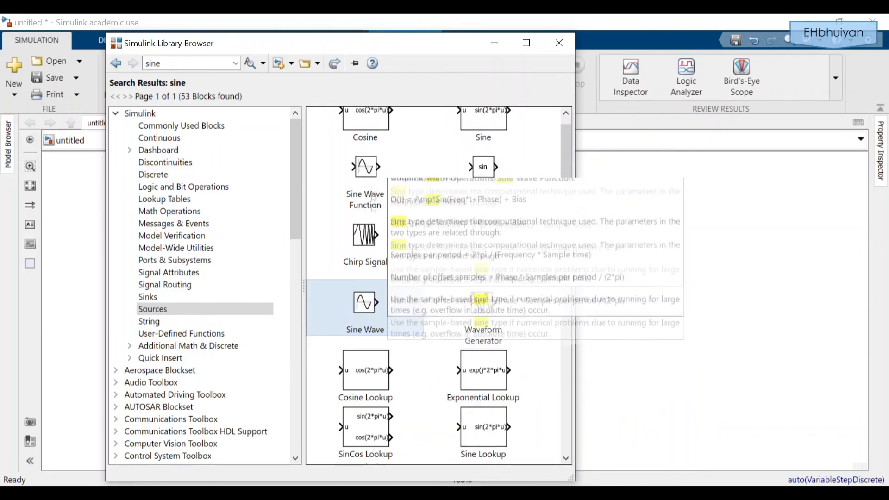
pyautogui.moveTo(368, 306); pyautogui.dragTo(266, 286)
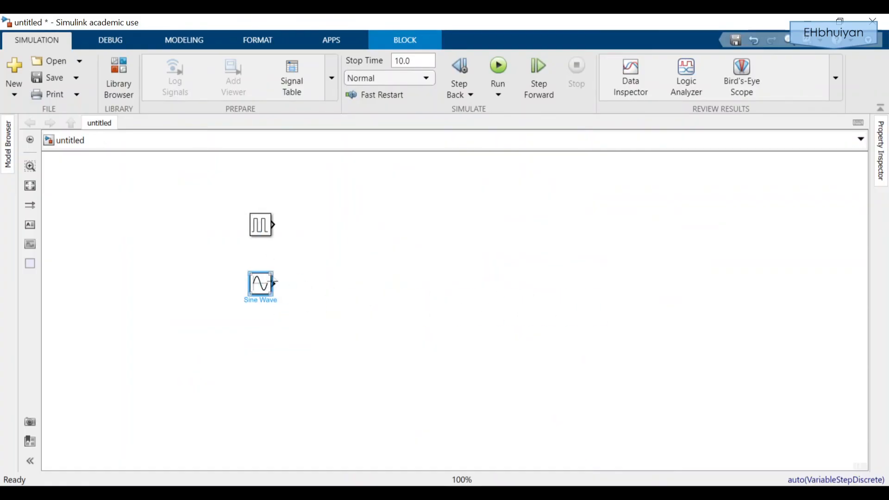
# Set the Pulse Generator's period to 1 second, keeping its amplitude at 1.
pyautogui.doubleClick(263, 225)
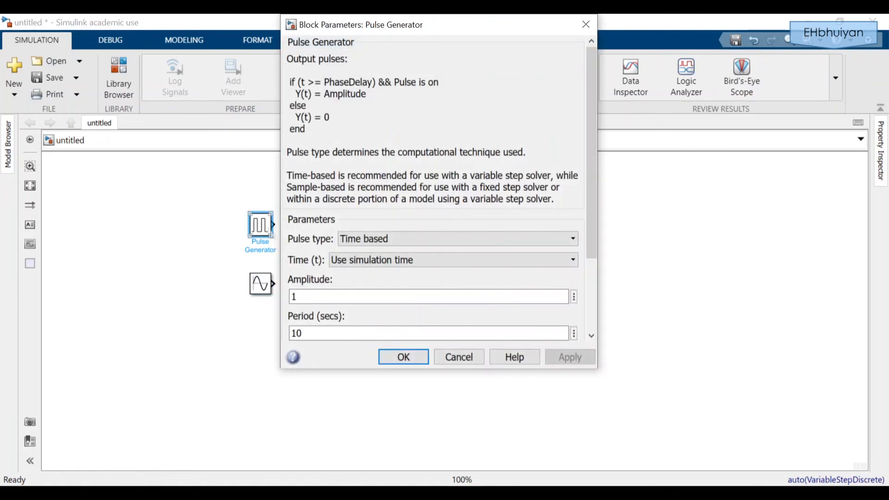
pyautogui.click(307, 295)
pyautogui.doubleClick(307, 294)
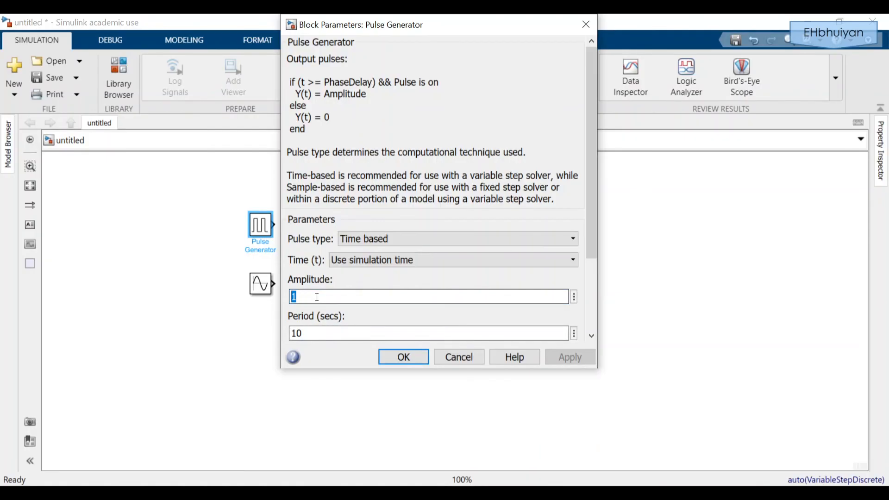
pyautogui.doubleClick(305, 333)
pyautogui.click(313, 333)
pyautogui.press('BackSpace')
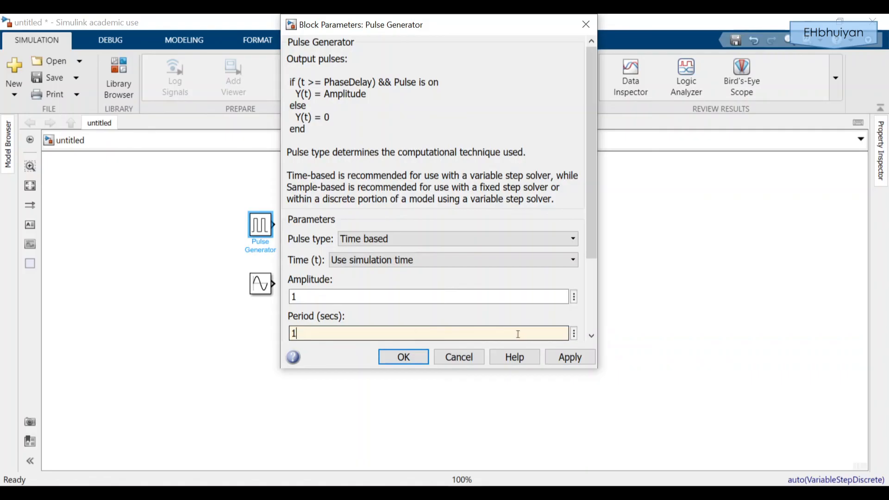
pyautogui.click(569, 359)
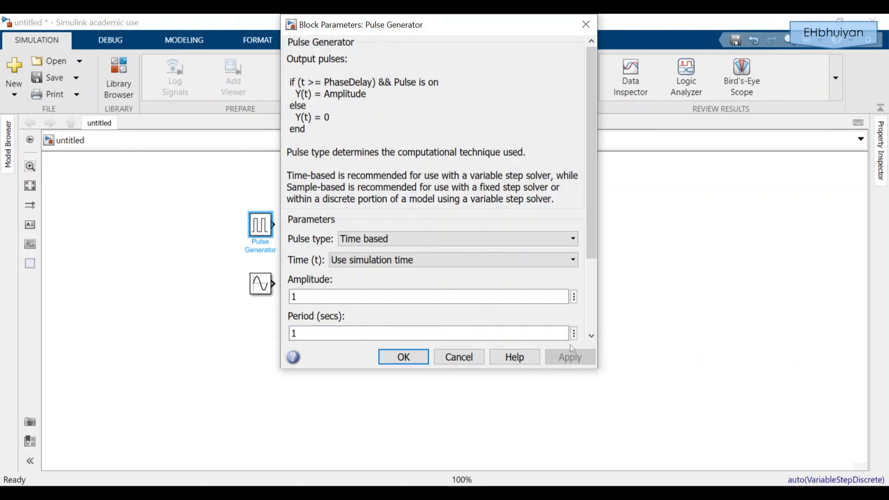
pyautogui.click(414, 359)
pyautogui.click(345, 373)
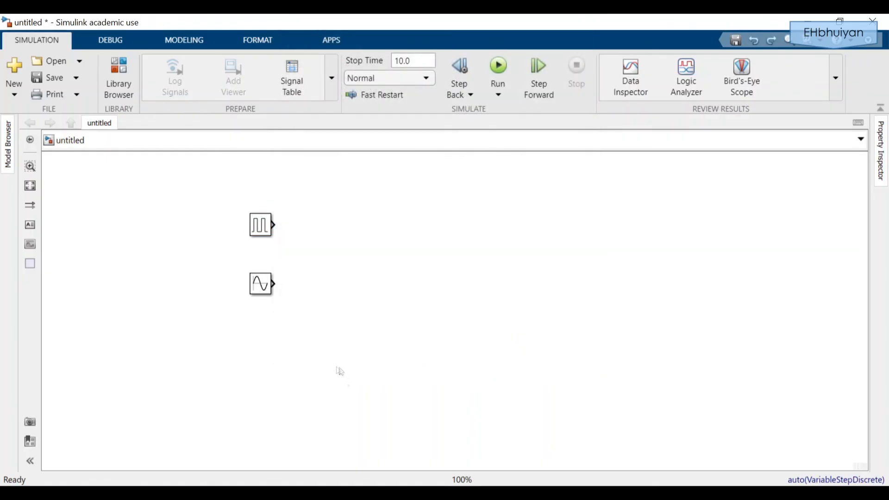
# Set the Sine Wave block's amplitude to 2.
pyautogui.click(264, 292)
pyautogui.doubleClick(262, 287)
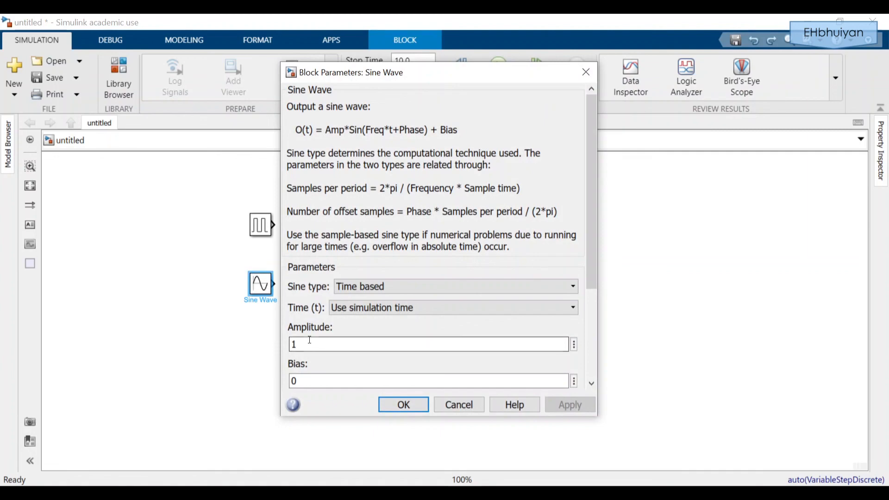
pyautogui.doubleClick(302, 343)
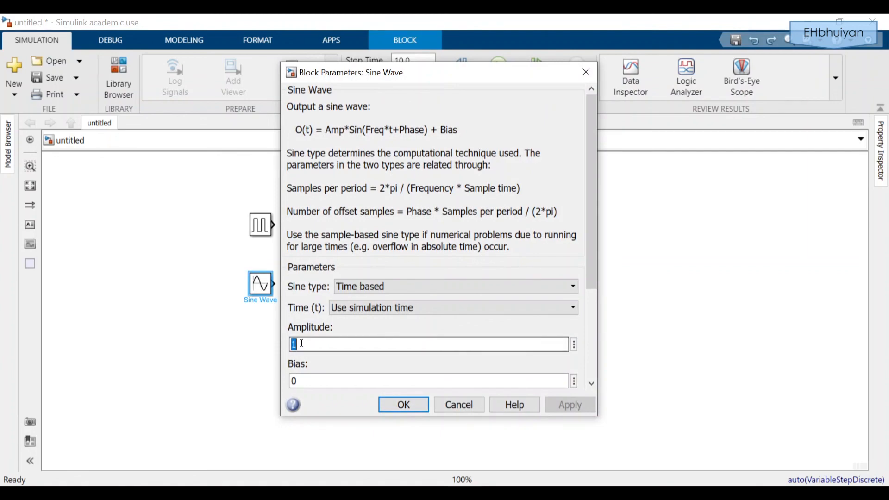
pyautogui.write('2')
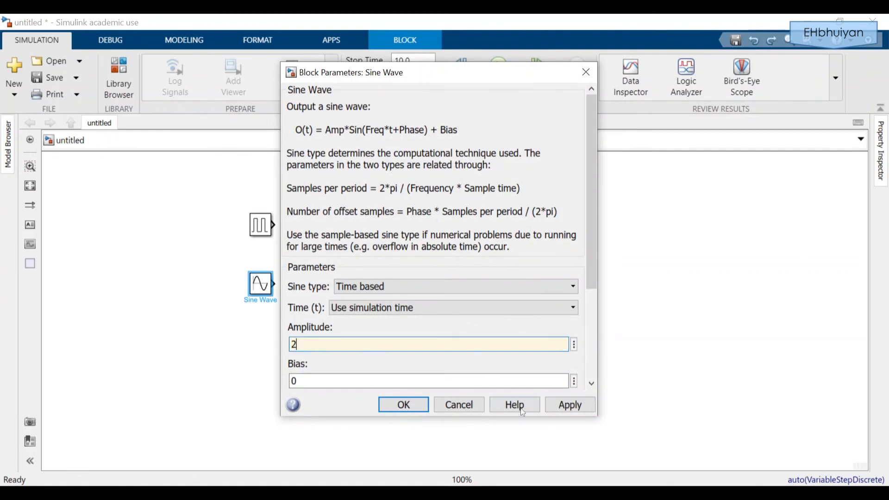
pyautogui.click(569, 406)
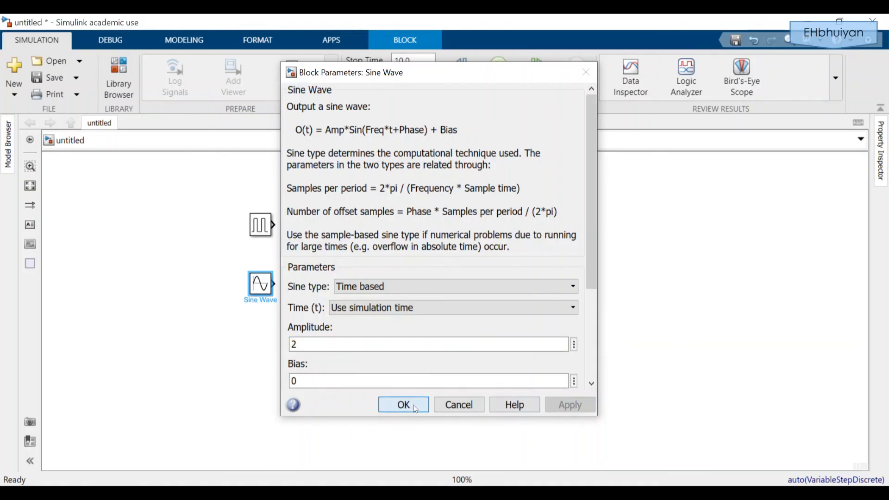
pyautogui.click(404, 405)
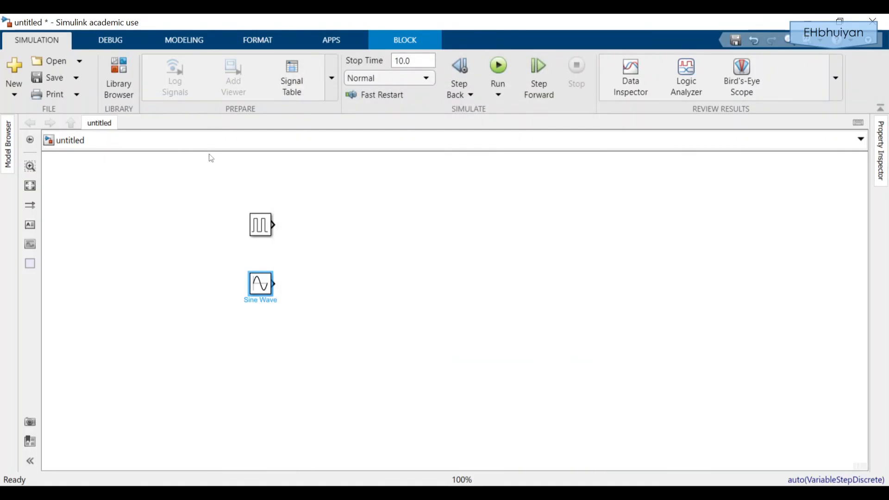
pyautogui.click(174, 204)
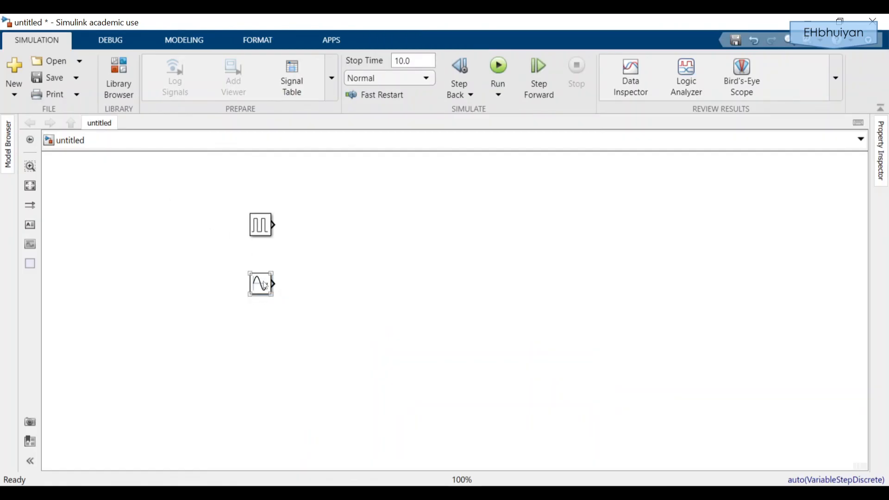
# Add a Sum block from the Commonly Used Blocks library and connect the Pulse Generator and Sine Wave outputs to its two inputs.
pyautogui.click(119, 71)
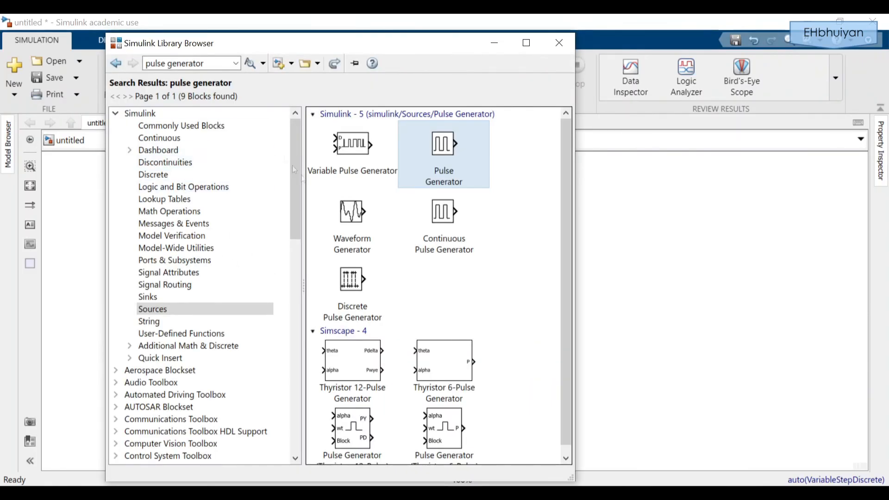
pyautogui.click(176, 126)
pyautogui.moveTo(441, 401)
pyautogui.mouseDown()
pyautogui.moveTo(625, 354)
pyautogui.moveTo(429, 244)
pyautogui.moveTo(370, 243)
pyautogui.mouseUp()
pyautogui.moveTo(273, 225); pyautogui.dragTo(362, 242)
pyautogui.moveTo(286, 284); pyautogui.dragTo(372, 252)
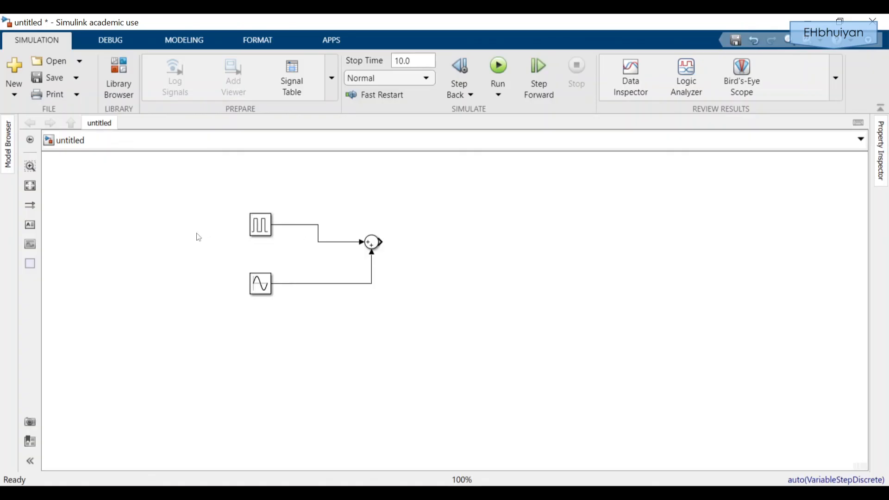
pyautogui.click(251, 288)
# Search the block library for "scope", place a Scope block beside the Sum block and connect the Sum output to it.
pyautogui.click(119, 76)
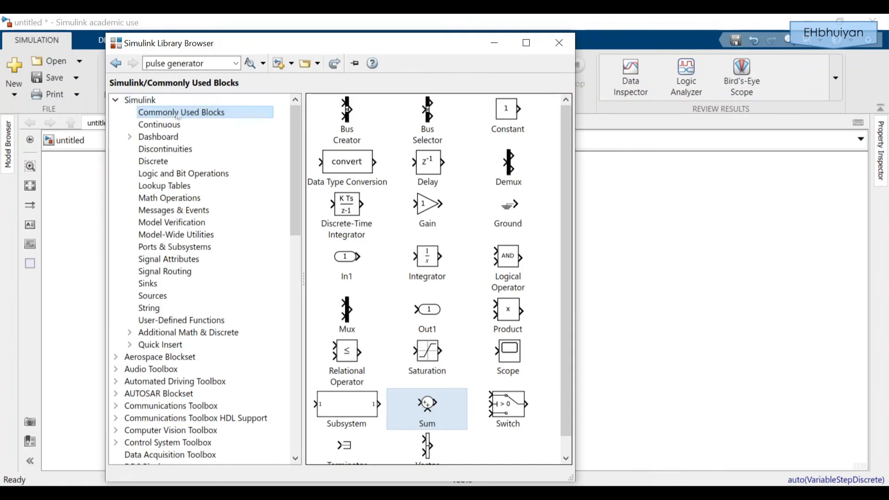
pyautogui.click(216, 64)
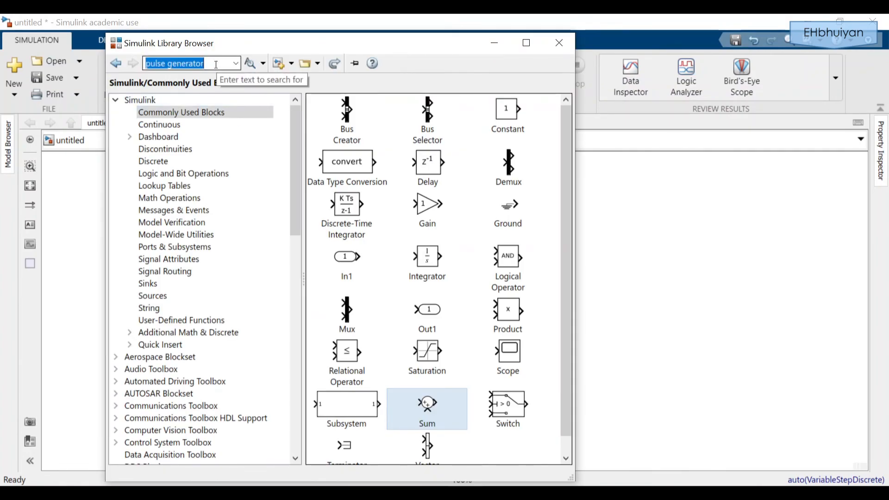
pyautogui.write('scope')
pyautogui.press('Return')
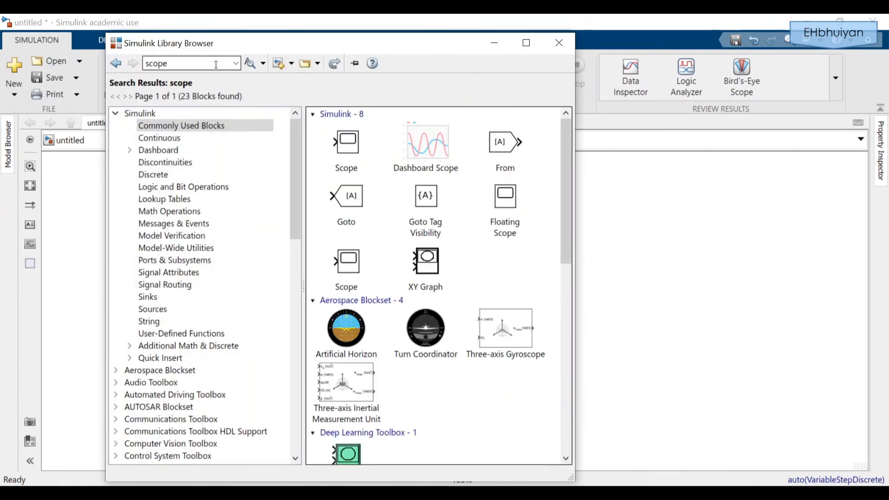
pyautogui.moveTo(346, 145); pyautogui.dragTo(452, 248)
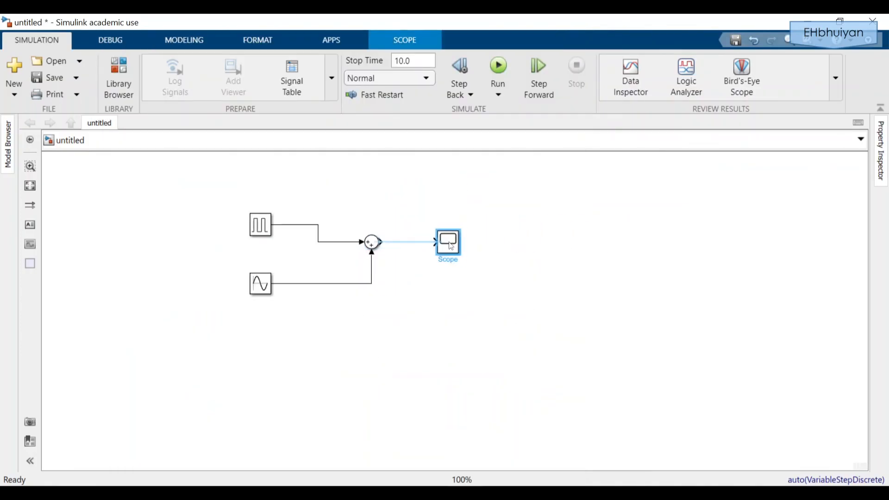
pyautogui.moveTo(381, 242); pyautogui.dragTo(434, 242)
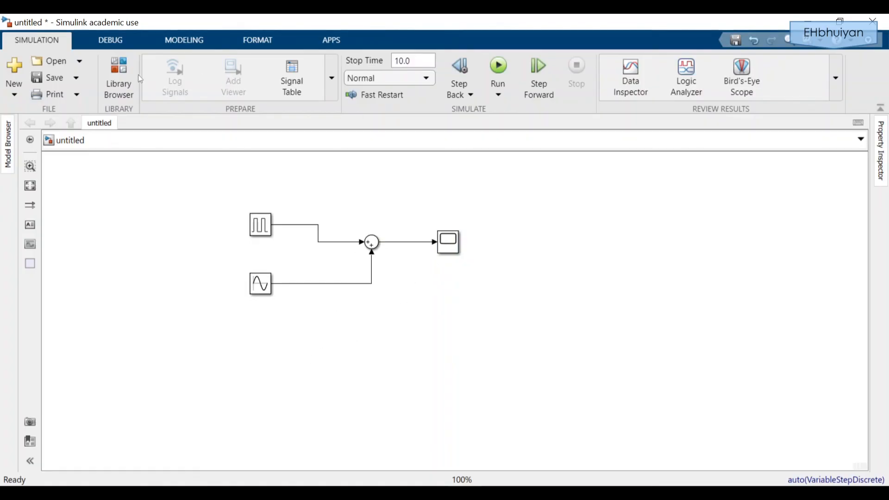
# Run the simulation and examine the combined pulse and sine waveform in the Scope.
pyautogui.click(505, 73)
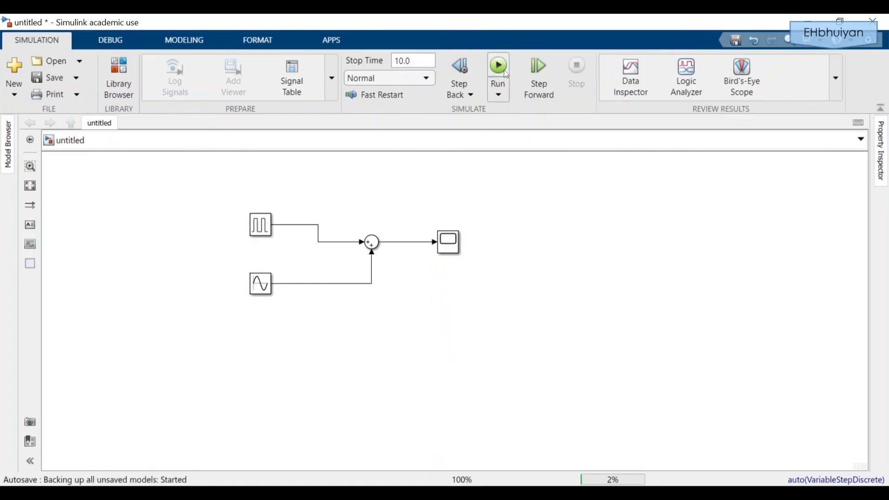
pyautogui.click(446, 249)
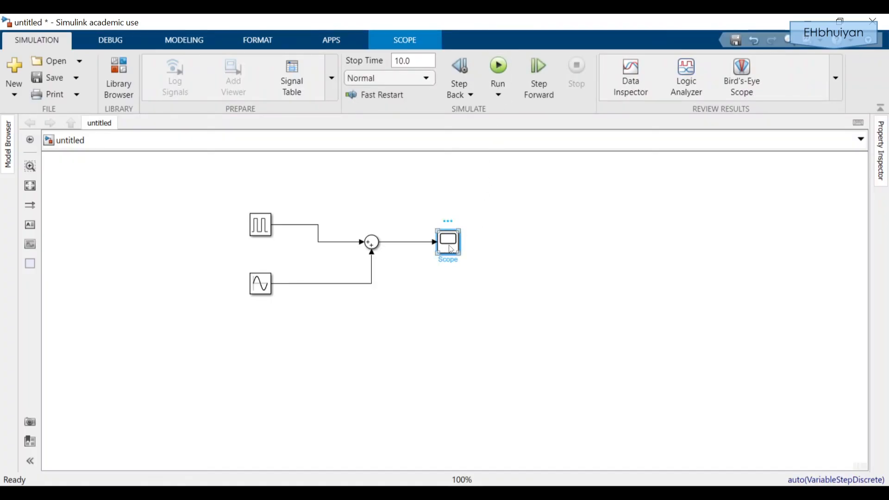
pyautogui.doubleClick(451, 249)
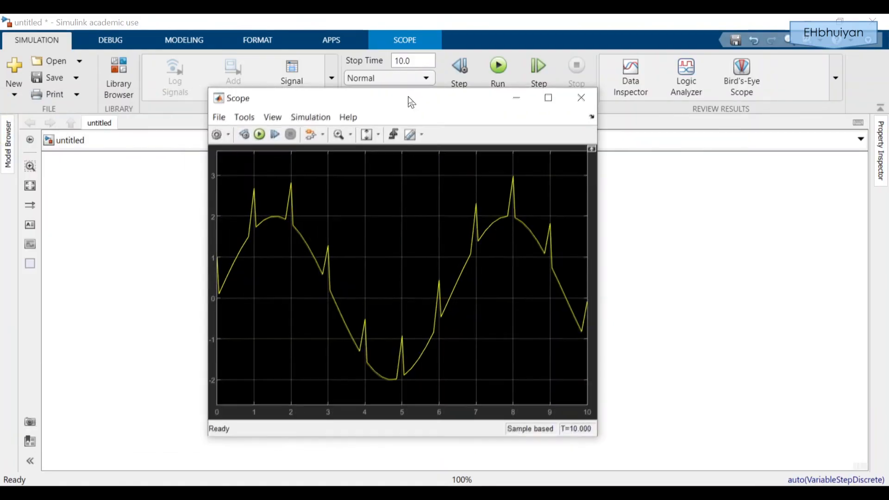
pyautogui.moveTo(408, 95); pyautogui.dragTo(531, 98)
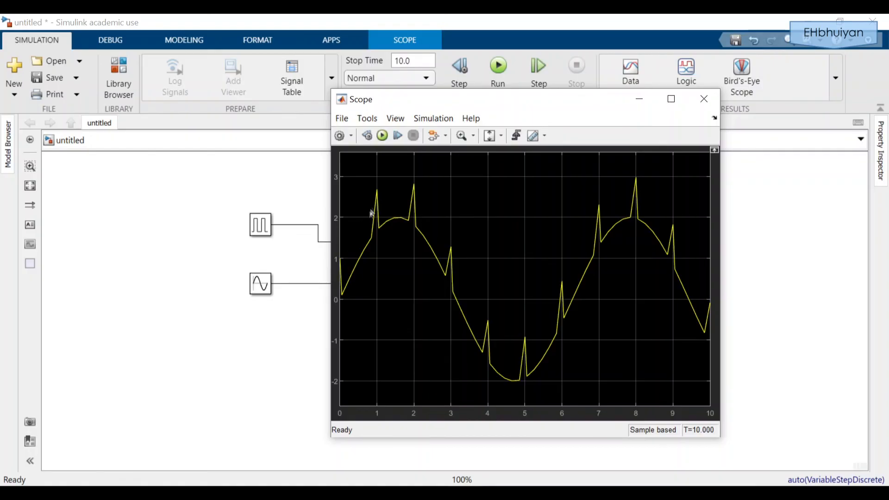
pyautogui.moveTo(490, 104); pyautogui.dragTo(440, 120)
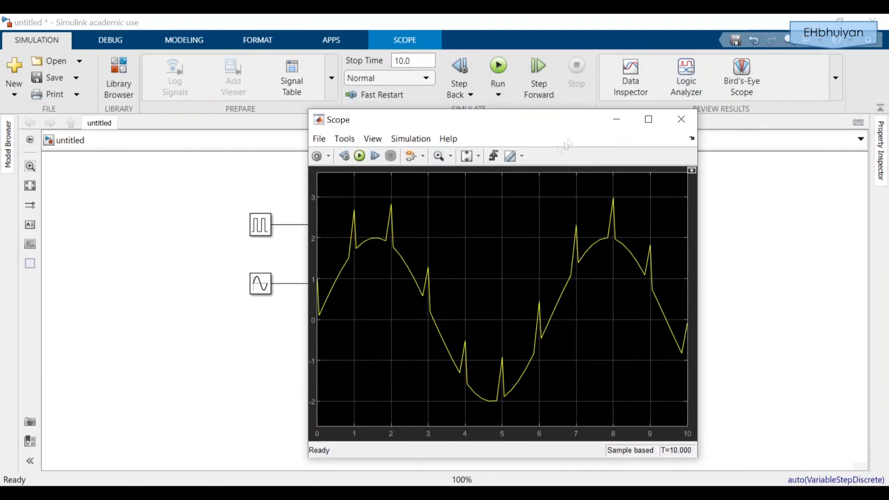
pyautogui.click(679, 118)
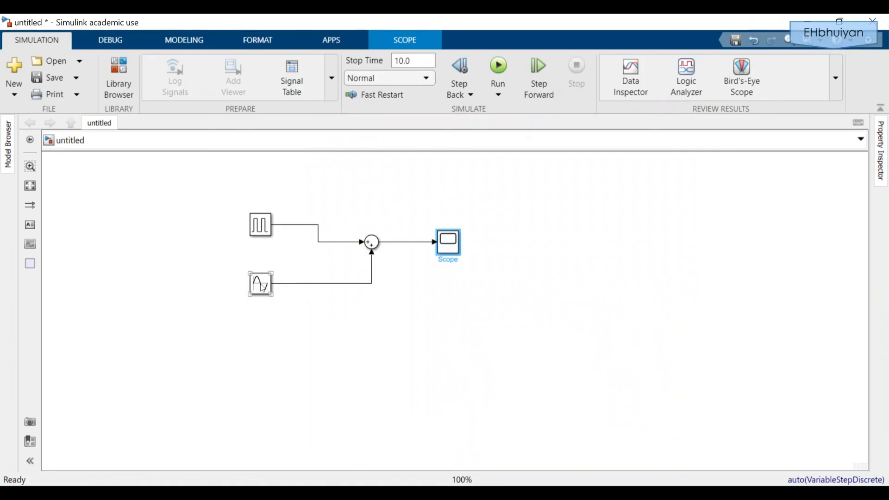
# View the Scope plot again beside the source blocks and check the Sine Wave block's parameters.
pyautogui.doubleClick(450, 242)
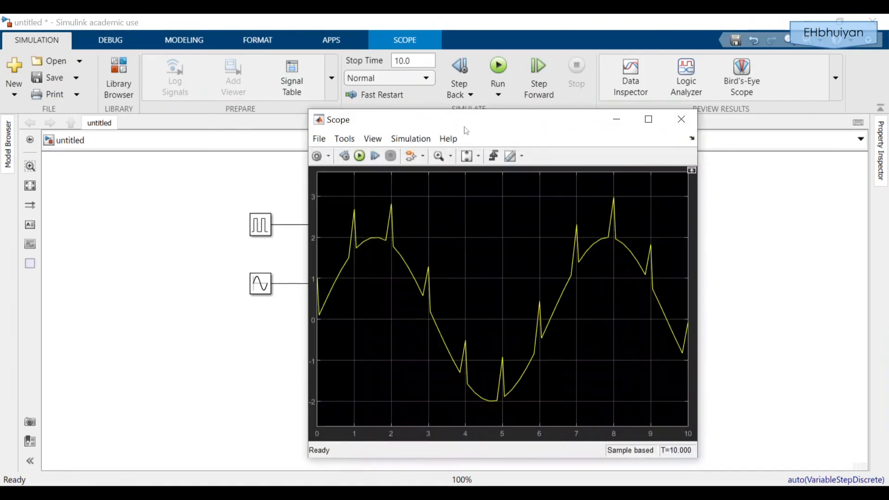
pyautogui.moveTo(469, 121); pyautogui.dragTo(549, 119)
pyautogui.doubleClick(261, 284)
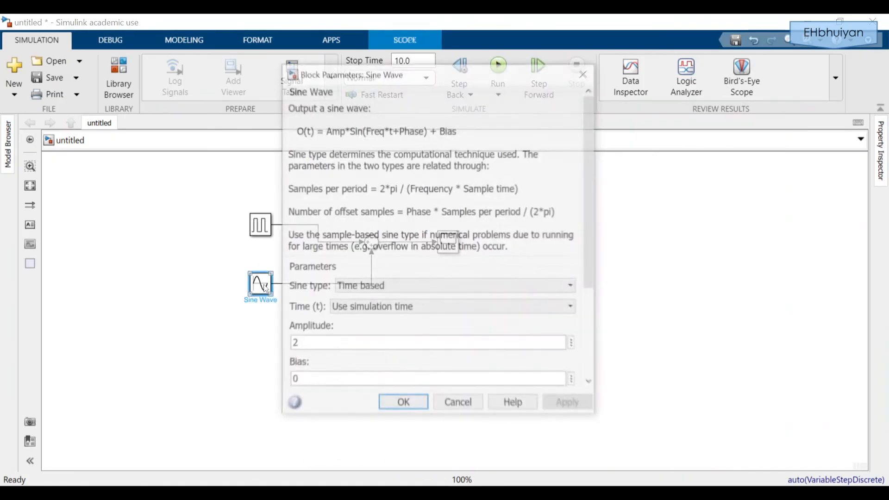
pyautogui.click(586, 73)
# Set the Pulse Generator's period to 0.5 seconds.
pyautogui.doubleClick(259, 225)
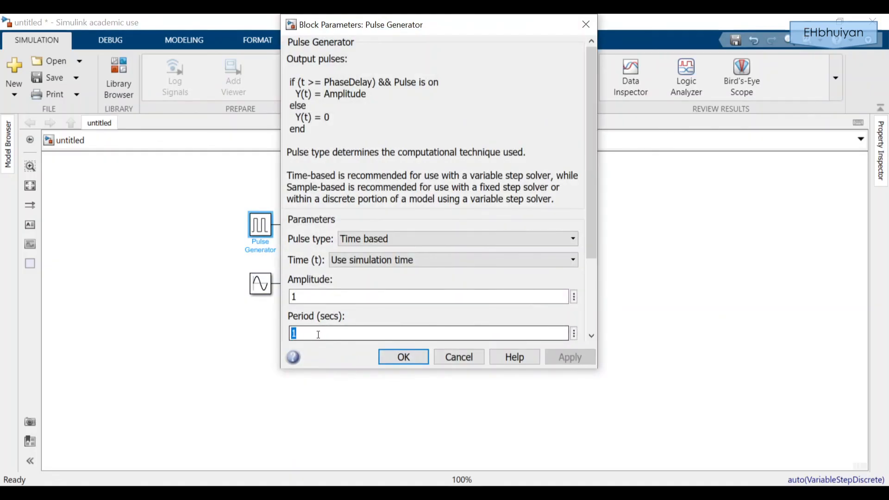
pyautogui.write('0.5')
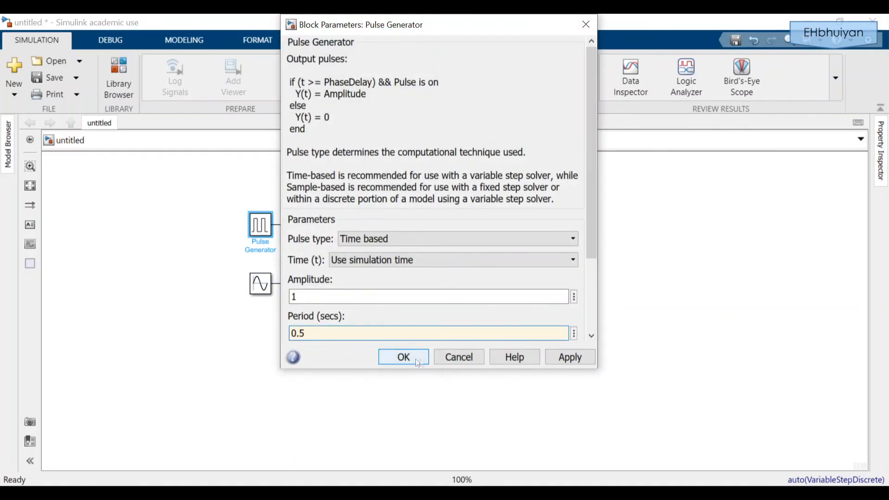
pyautogui.click(570, 357)
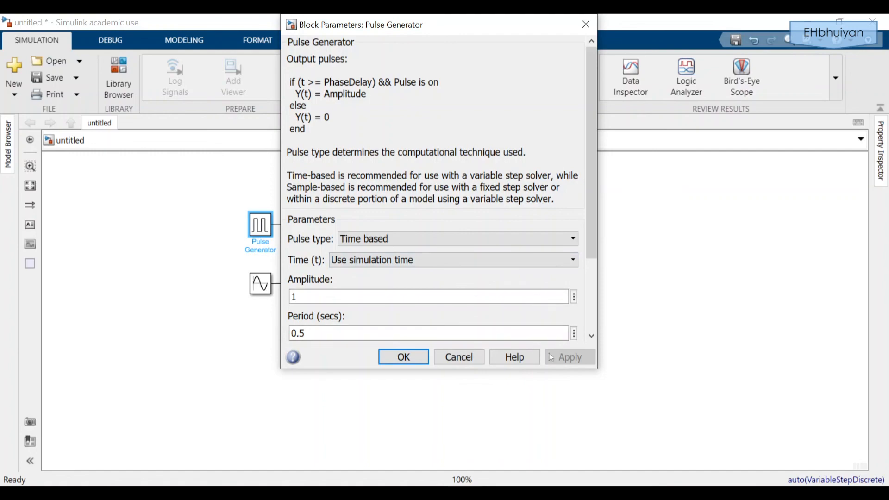
pyautogui.click(422, 359)
# Rerun the simulation with the shorter pulse period and bring up the Scope plot to examine the updated waveform.
pyautogui.doubleClick(448, 241)
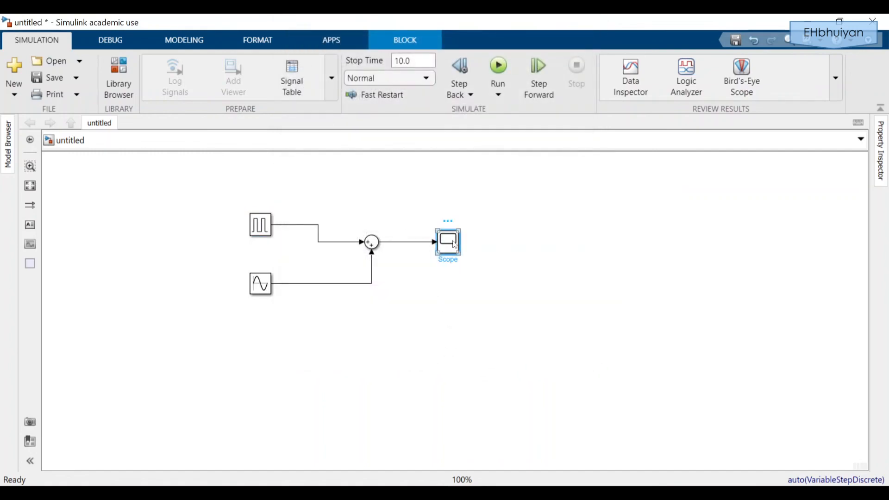
pyautogui.click(498, 67)
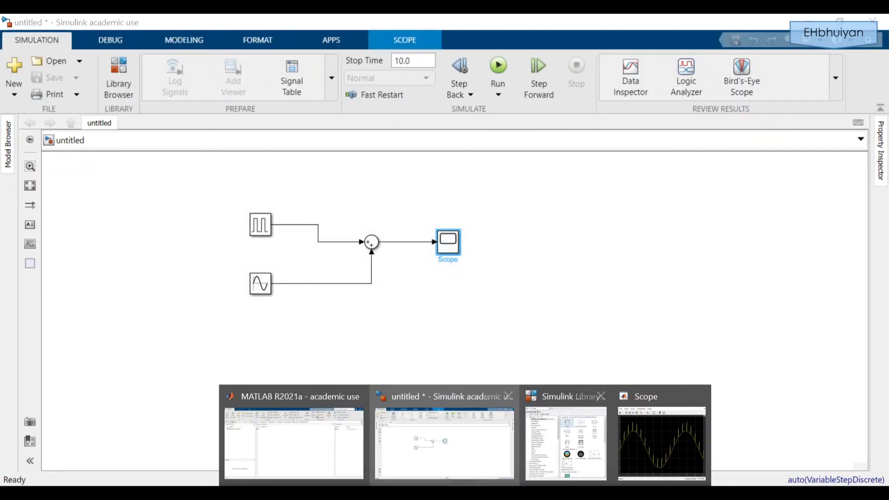
pyautogui.click(641, 415)
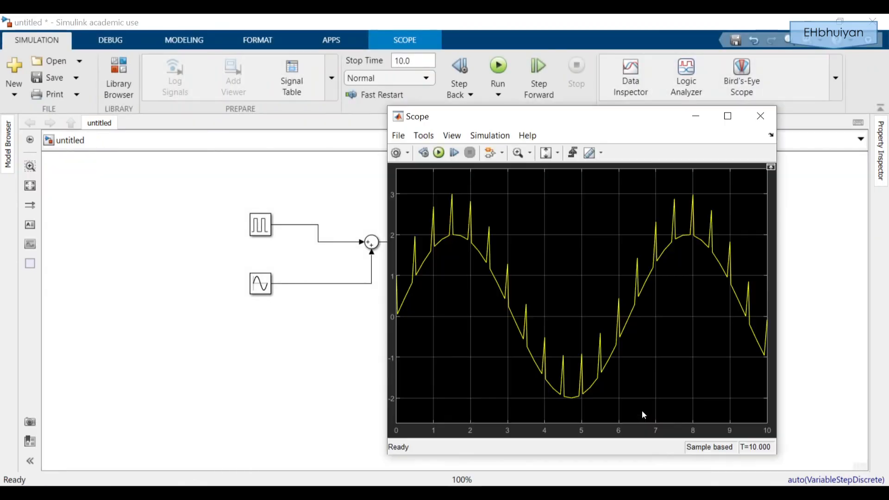